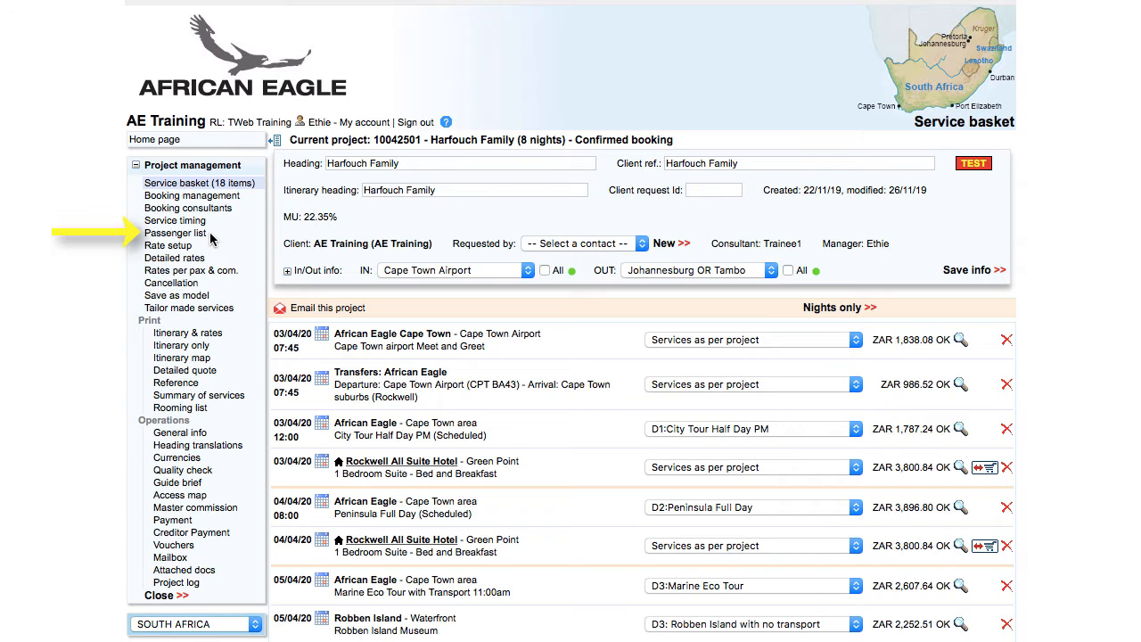
Step: Add one room to the passenger list's rooming list, assign the fifth passenger to it, and submit and confirm the change
{"action": "left_click", "coordinate": [210, 232]}
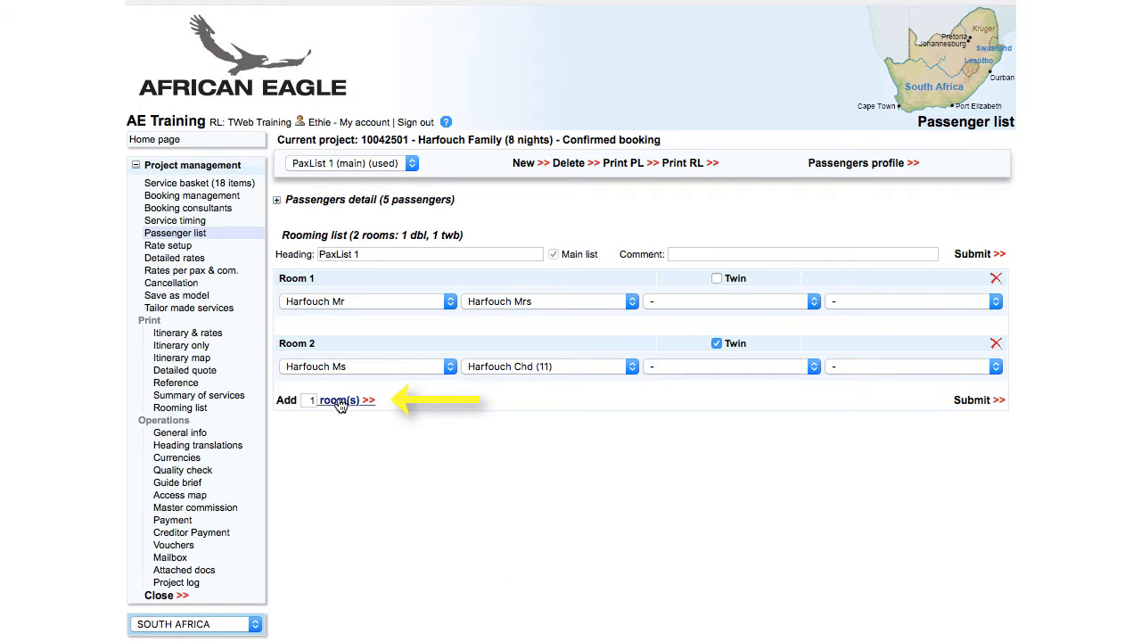
{"action": "left_click", "coordinate": [339, 400]}
{"action": "left_click", "coordinate": [366, 598]}
{"action": "left_click", "coordinate": [339, 619]}
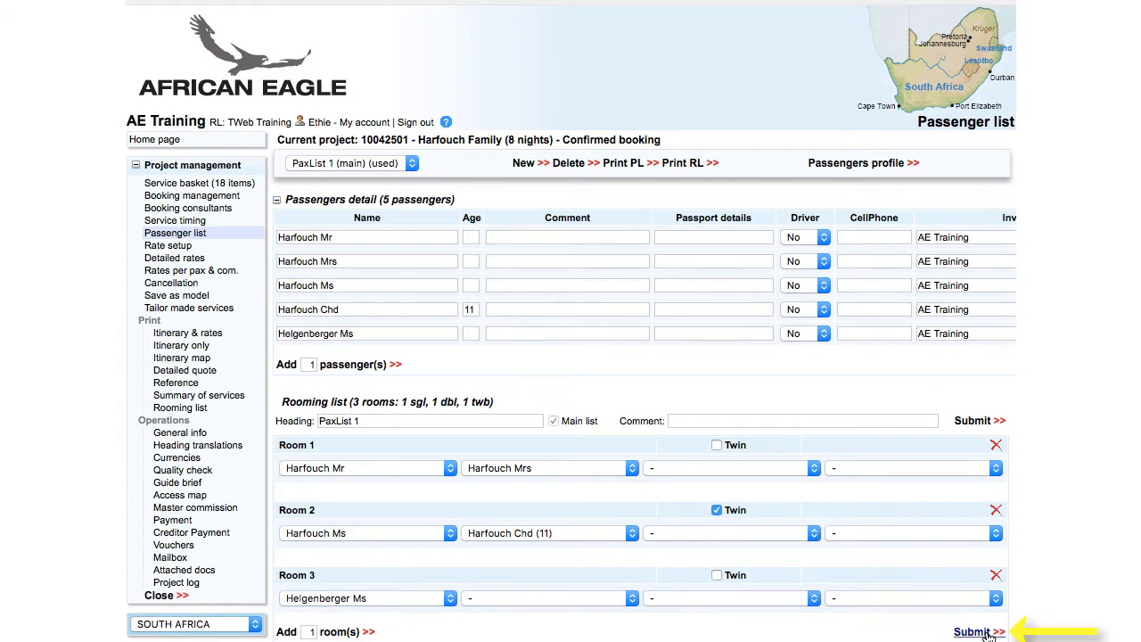
{"action": "left_click", "coordinate": [974, 632]}
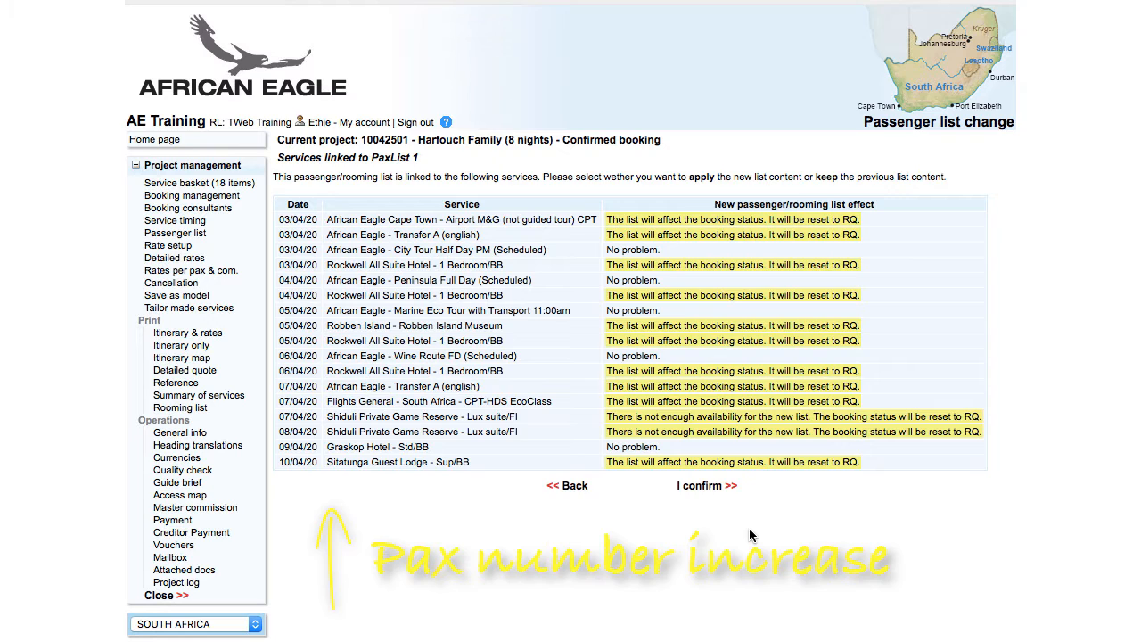
{"action": "left_click", "coordinate": [711, 489]}
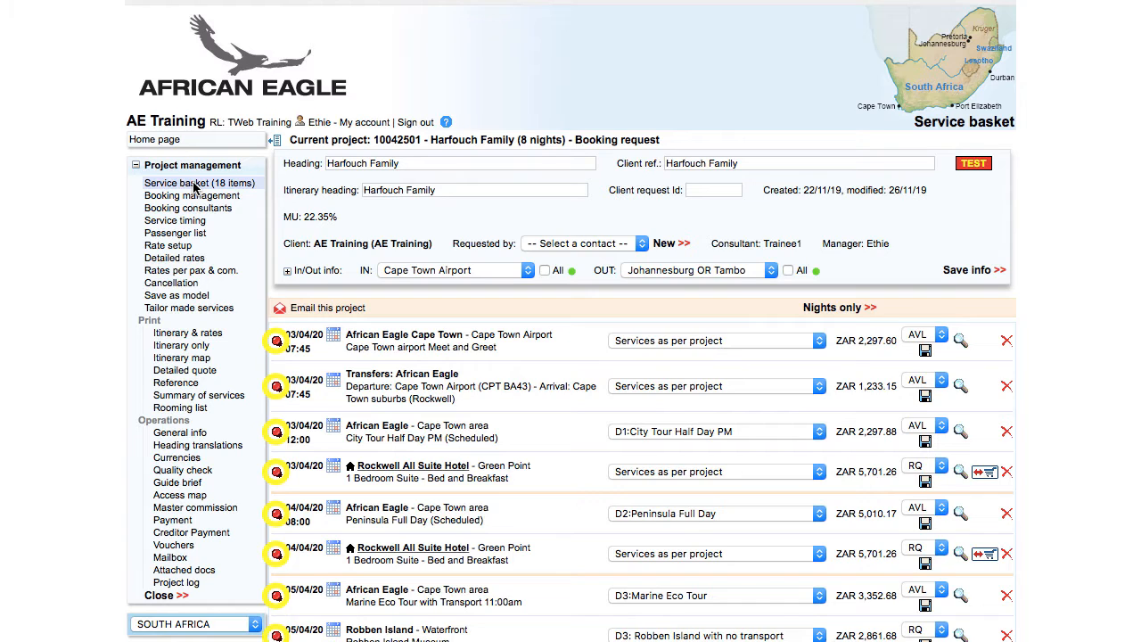
Step: Review the providers' amendments in booking management and send the booking mails for all changed services
{"action": "scroll", "coordinate": [194, 185], "scroll_direction": "down", "scroll_amount": 3}
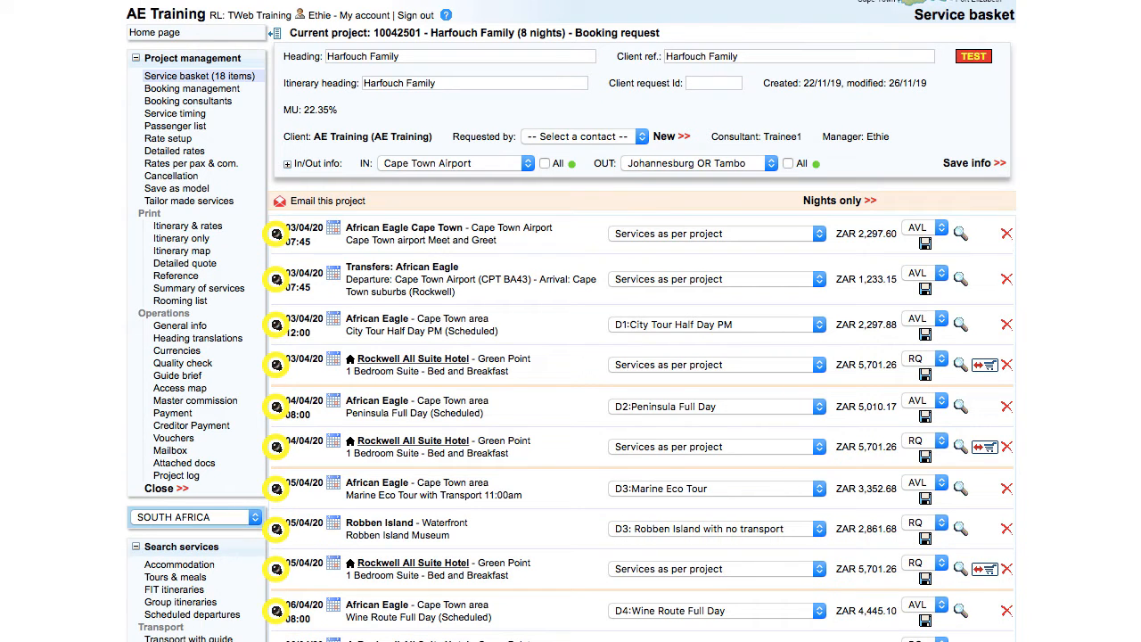
{"action": "left_click", "coordinate": [214, 88]}
{"action": "scroll", "coordinate": [570, 357], "scroll_direction": "down", "scroll_amount": 2}
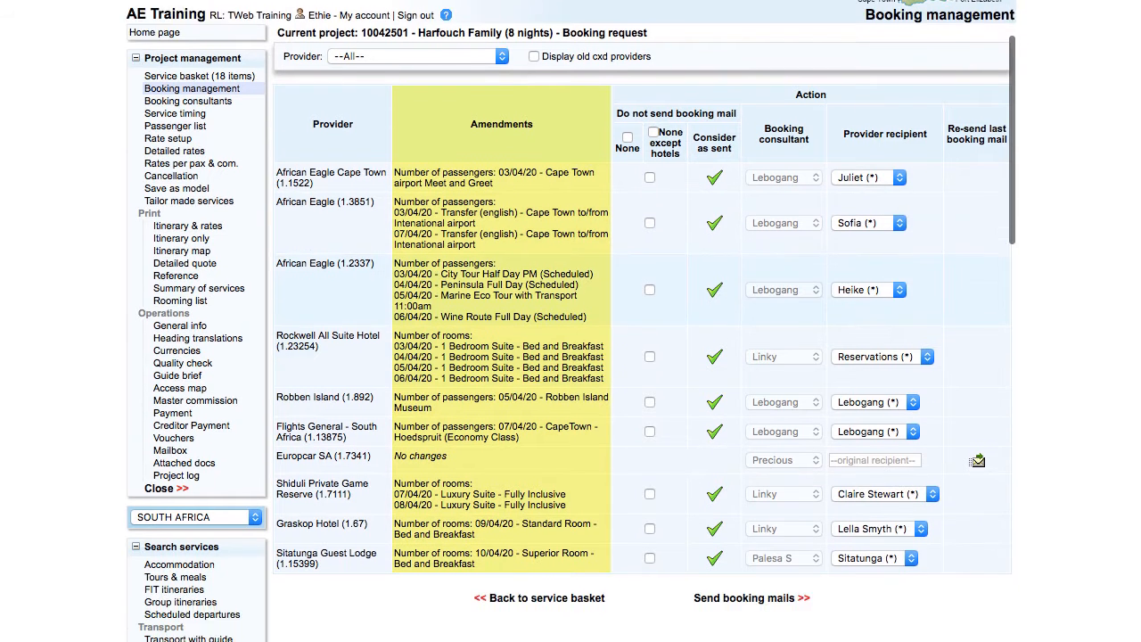
{"action": "scroll", "coordinate": [570, 357], "scroll_direction": "down", "scroll_amount": 1}
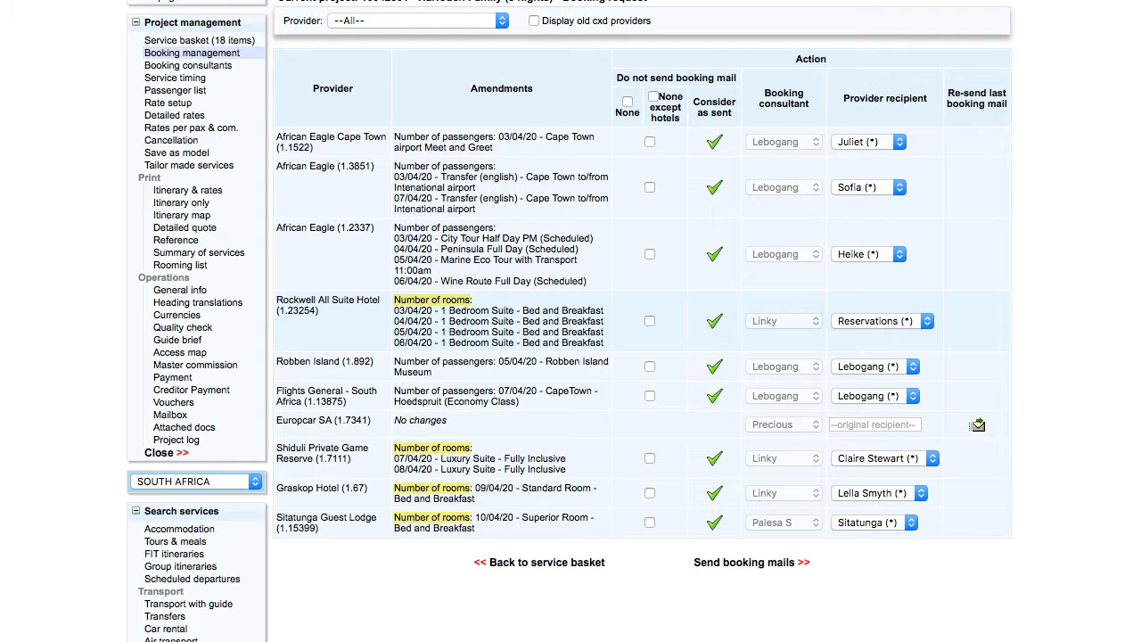
{"action": "left_click", "coordinate": [723, 564]}
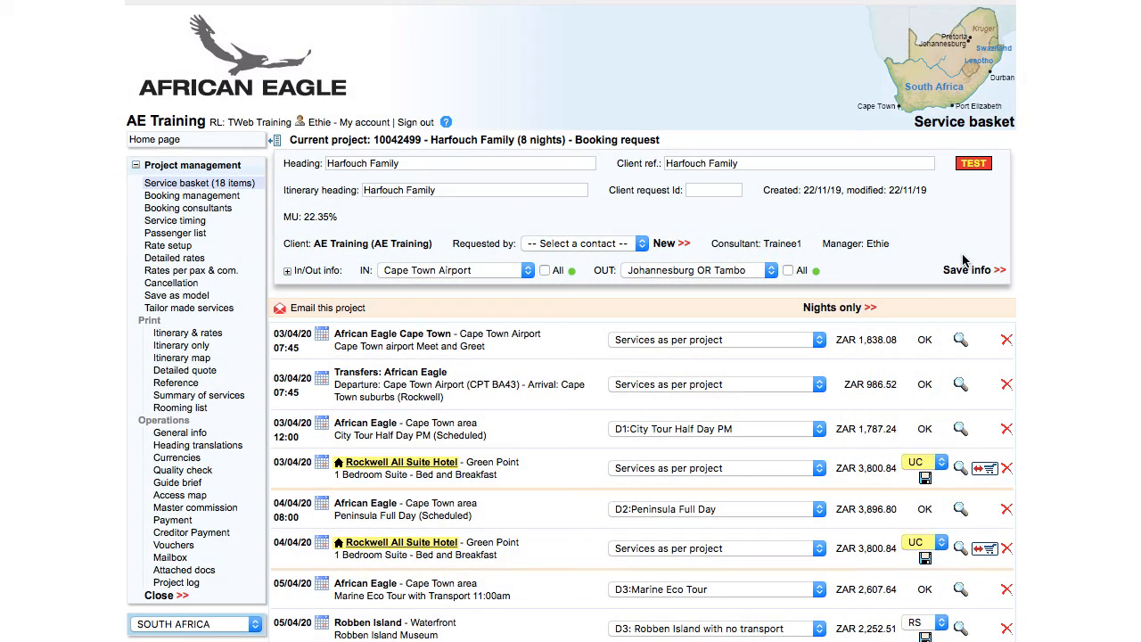
Step: Search the South African accommodation by name for Zulu Nyala Country Manor
{"action": "scroll", "coordinate": [963, 260], "scroll_direction": "down", "scroll_amount": 5}
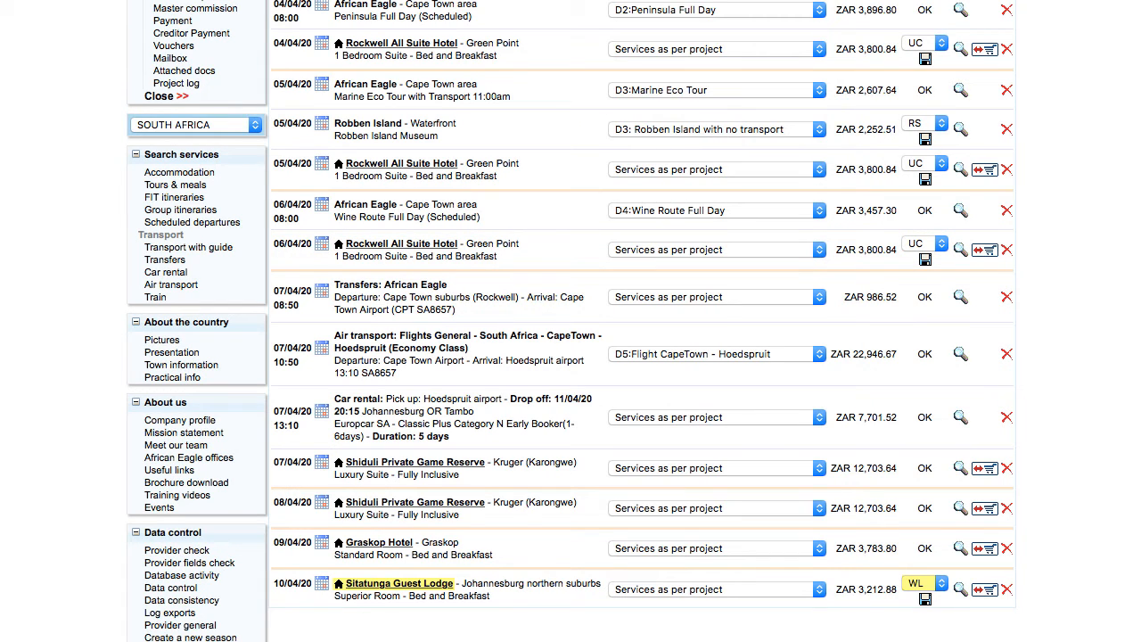
{"action": "left_click", "coordinate": [181, 172]}
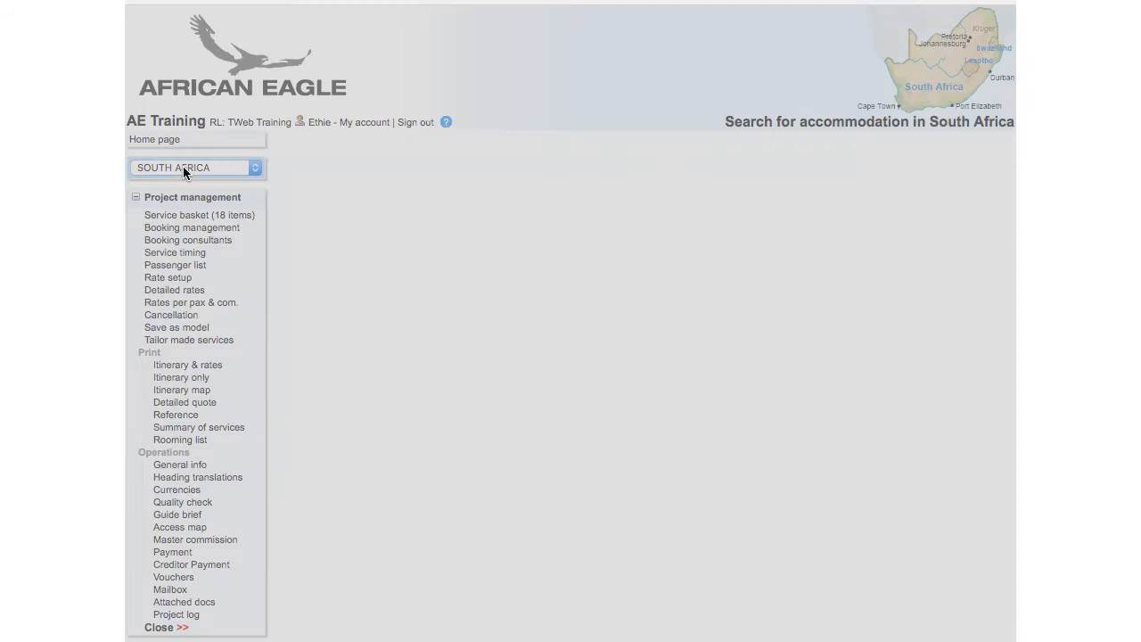
{"action": "type", "text": "zulu ny"}
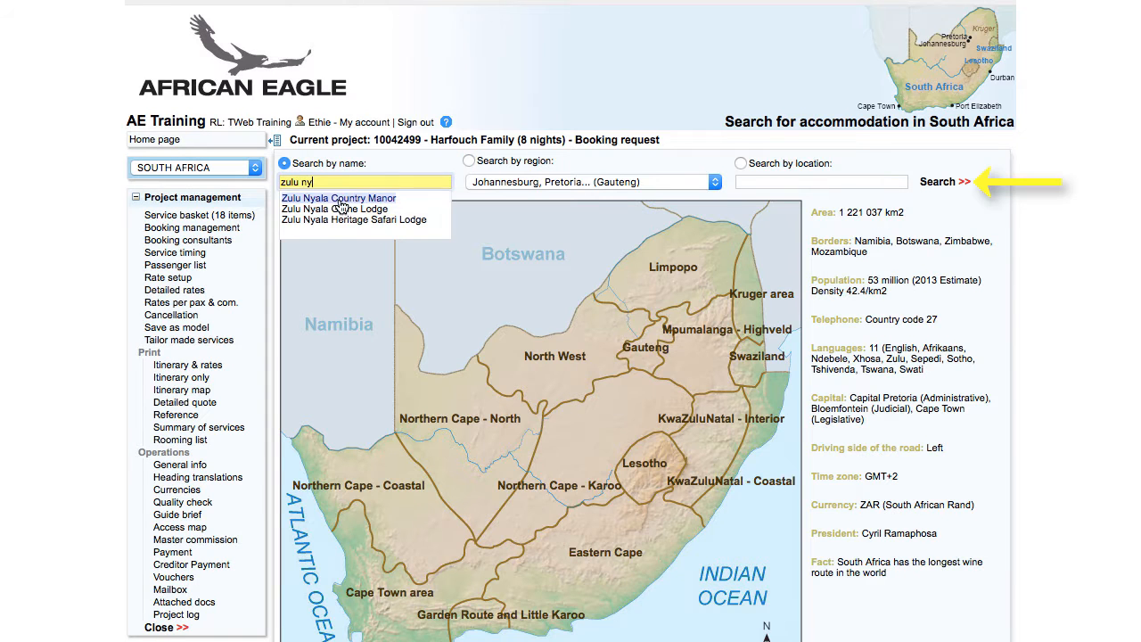
{"action": "left_click", "coordinate": [339, 200]}
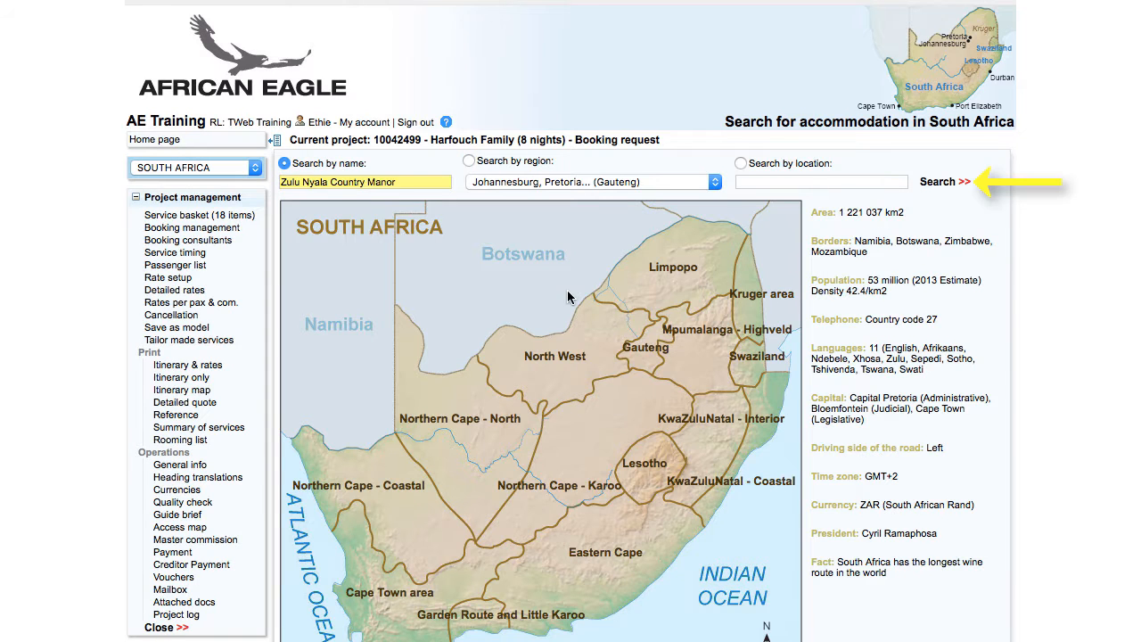
{"action": "key", "text": "Return"}
Step: Set the service date to 10/04/20 and check Zulu Nyala Country Manor's availability and rates
{"action": "left_click", "coordinate": [658, 223]}
{"action": "key", "text": "BackSpace"}
{"action": "type", "text": "0/04/20"}
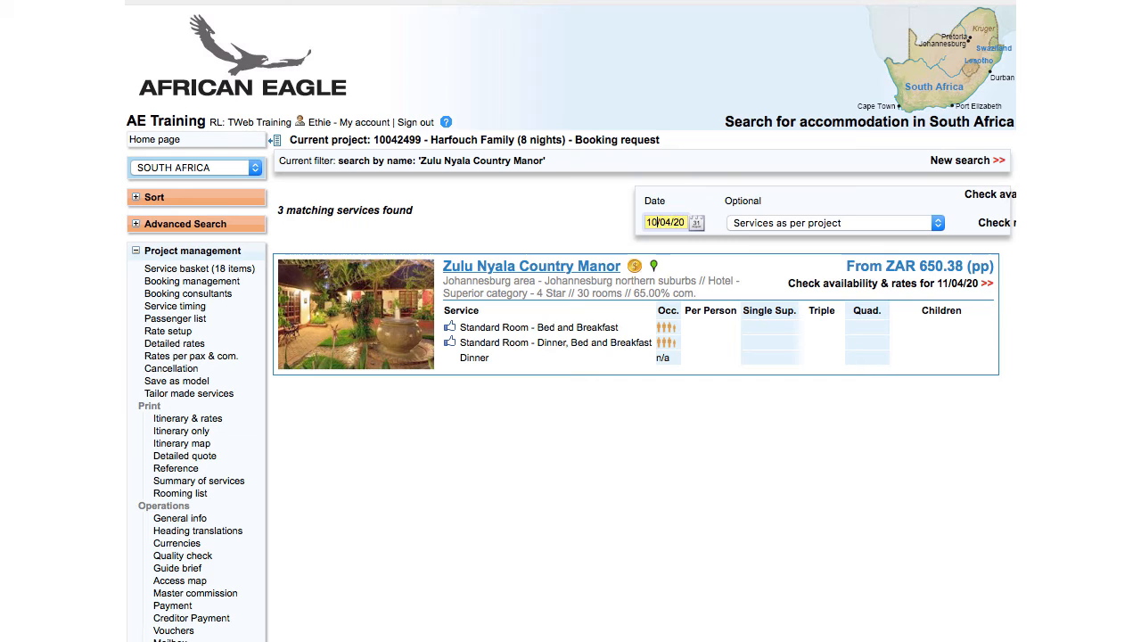
{"action": "left_click", "coordinate": [880, 283]}
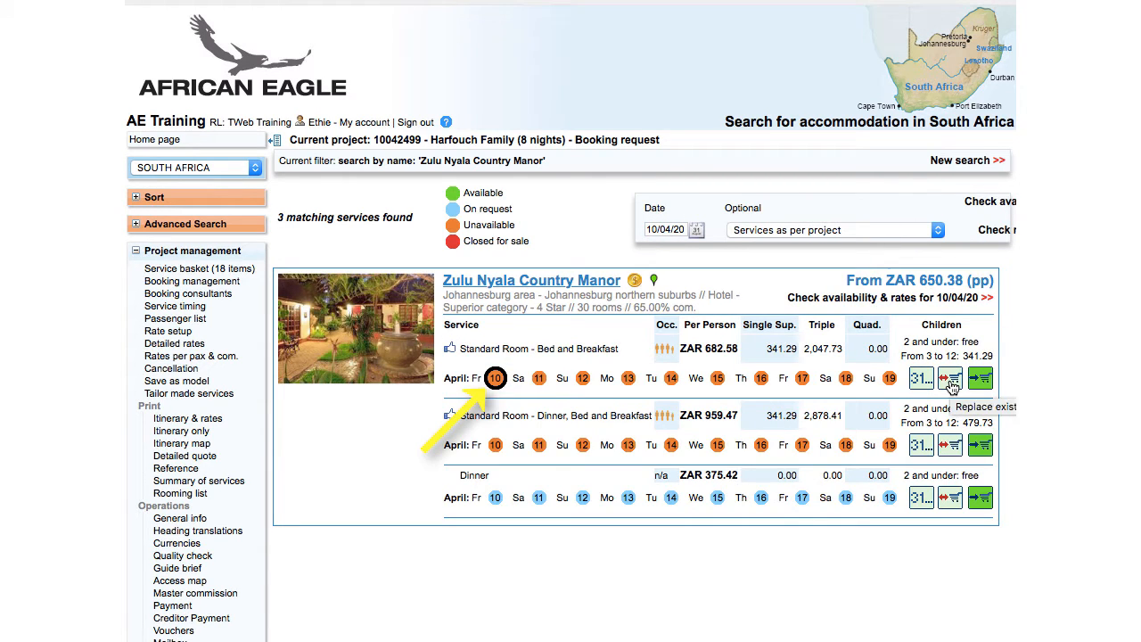
Step: Replace Sitatunga Guest Lodge on 10/04/20 with Zulu Nyala Country Manor's Standard Room - Bed and Breakfast and check the service basket
{"action": "left_click", "coordinate": [952, 381]}
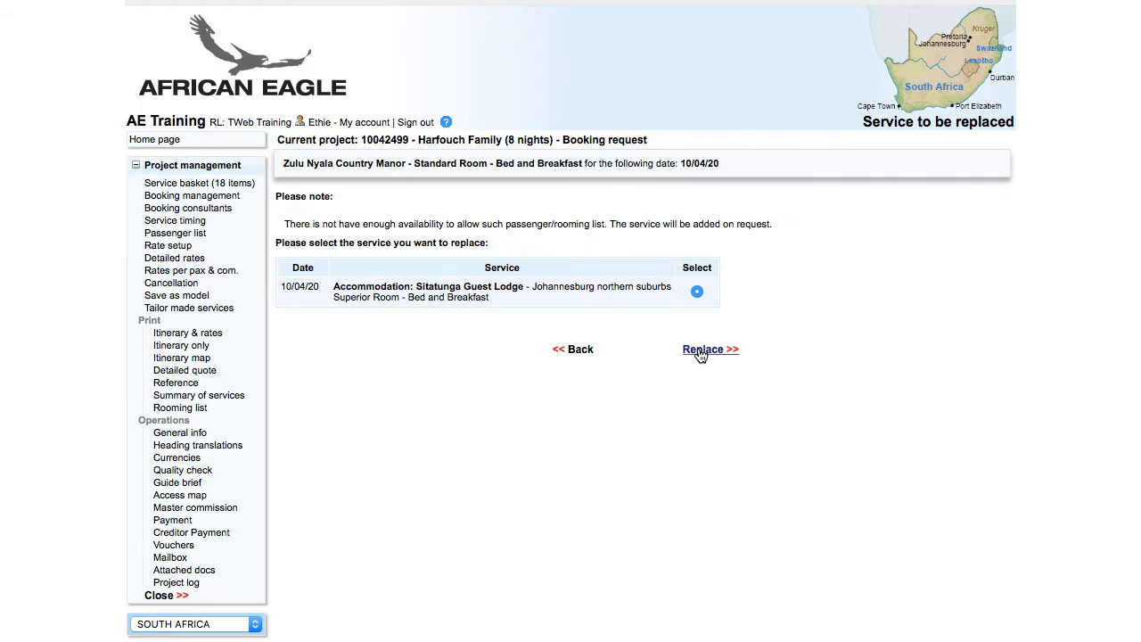
{"action": "left_click", "coordinate": [701, 350]}
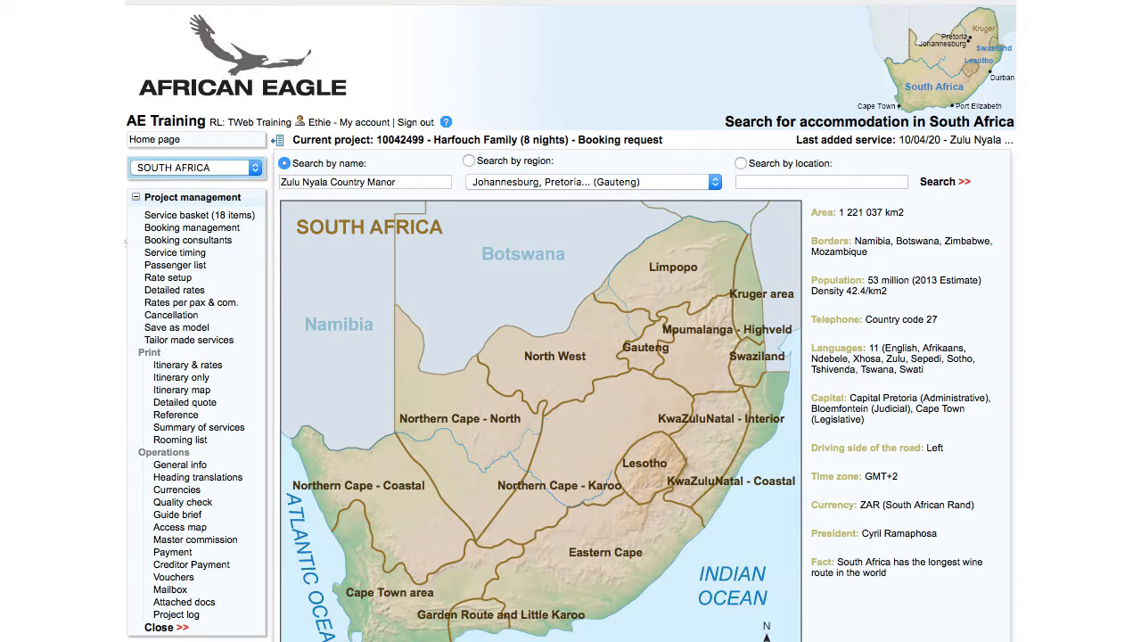
{"action": "left_click", "coordinate": [202, 216]}
{"action": "scroll", "coordinate": [570, 321], "scroll_direction": "down", "scroll_amount": 7}
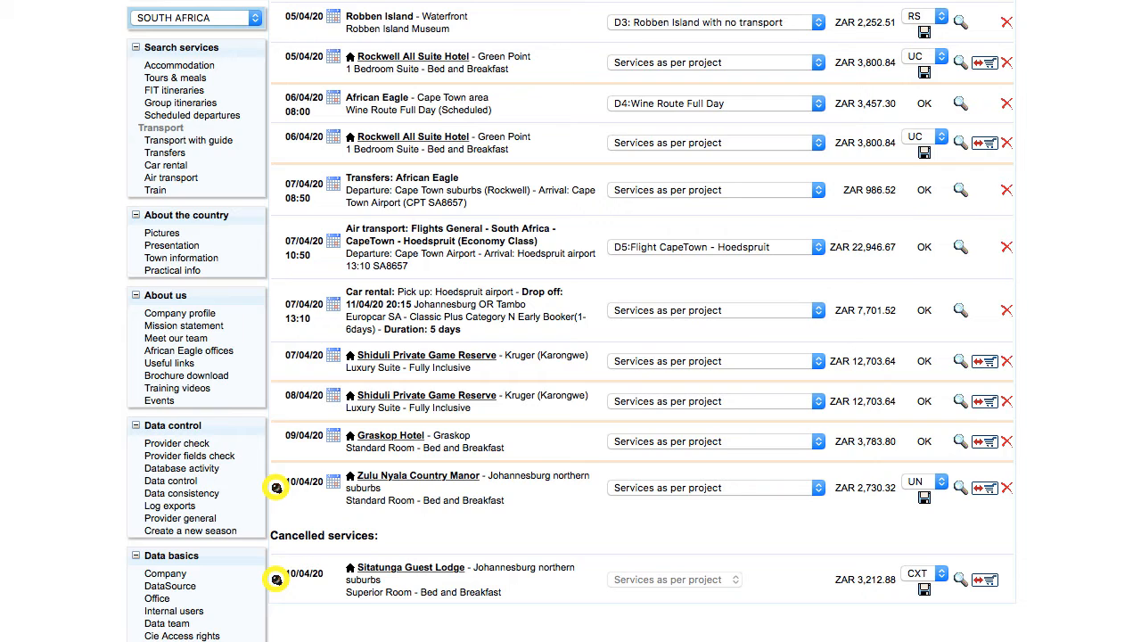
{"action": "scroll", "coordinate": [186, 215], "scroll_direction": "up", "scroll_amount": 7}
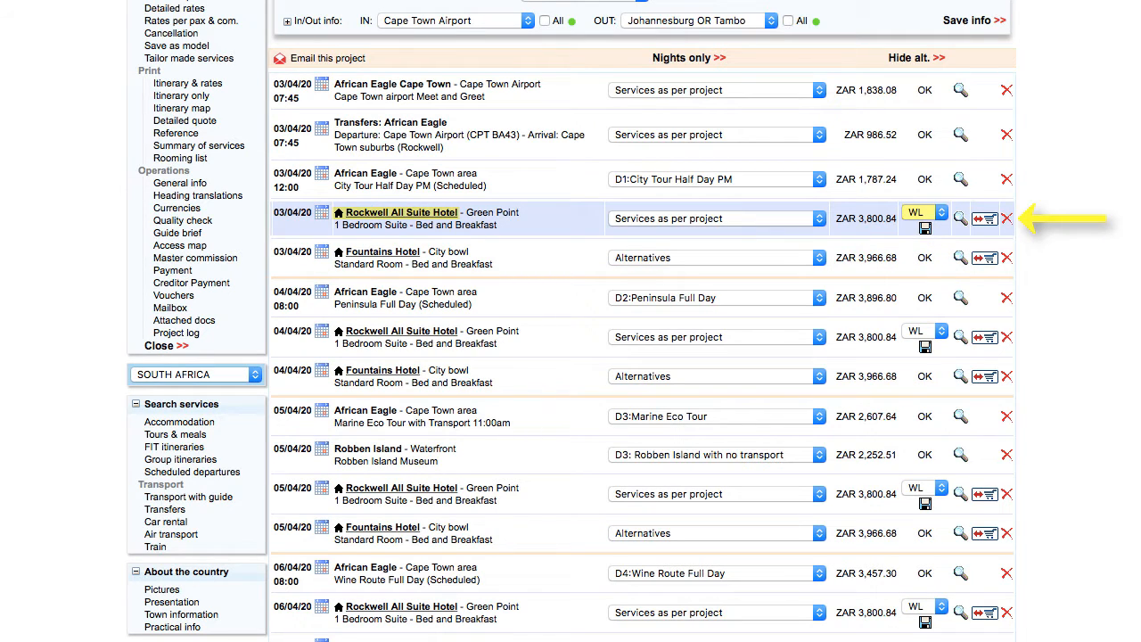
Step: Cancel the waitlisted Rockwell All Suite Hotel services of 03/04/20, 04/04/20 and 05/04/20 without shifting the basket content
{"action": "left_click", "coordinate": [1007, 220]}
{"action": "left_click", "coordinate": [702, 194]}
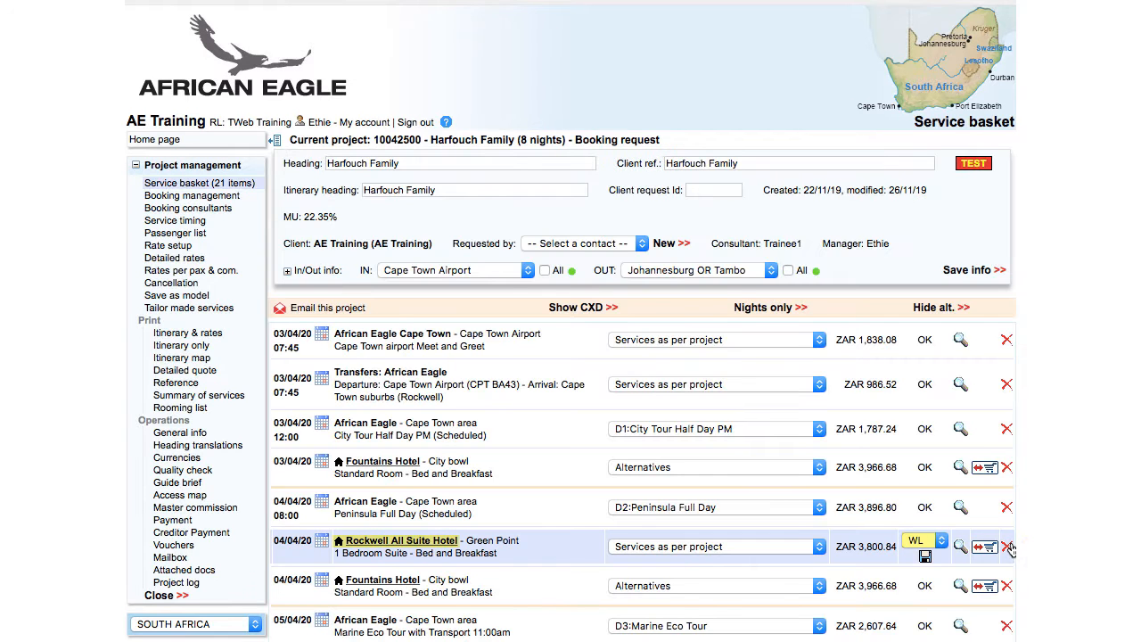
{"action": "left_click", "coordinate": [1007, 547]}
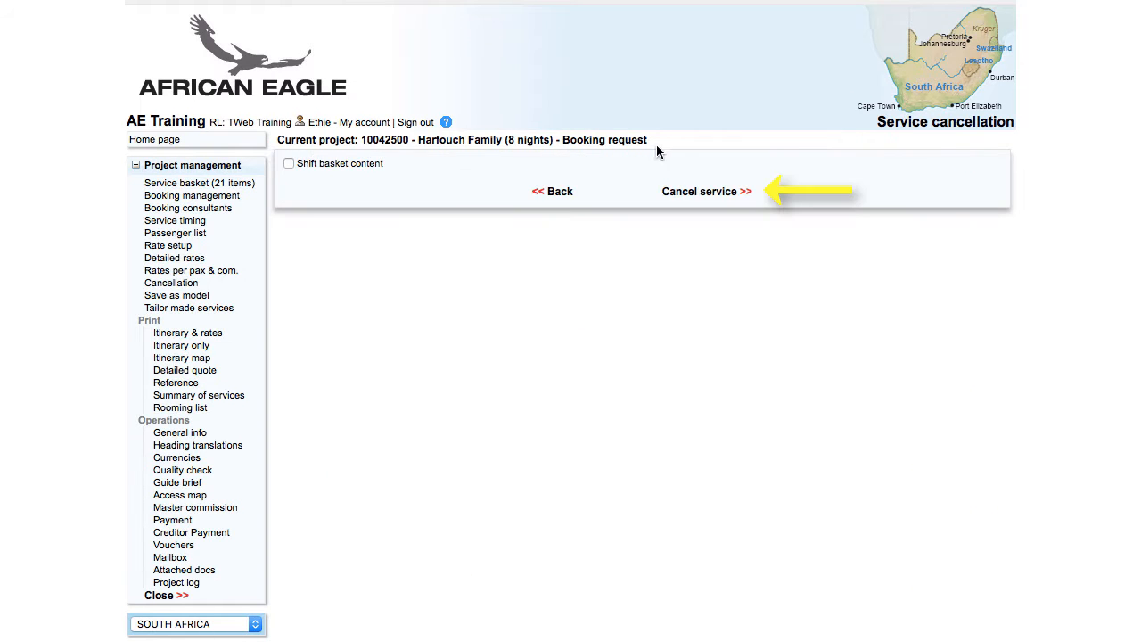
{"action": "left_click", "coordinate": [689, 196]}
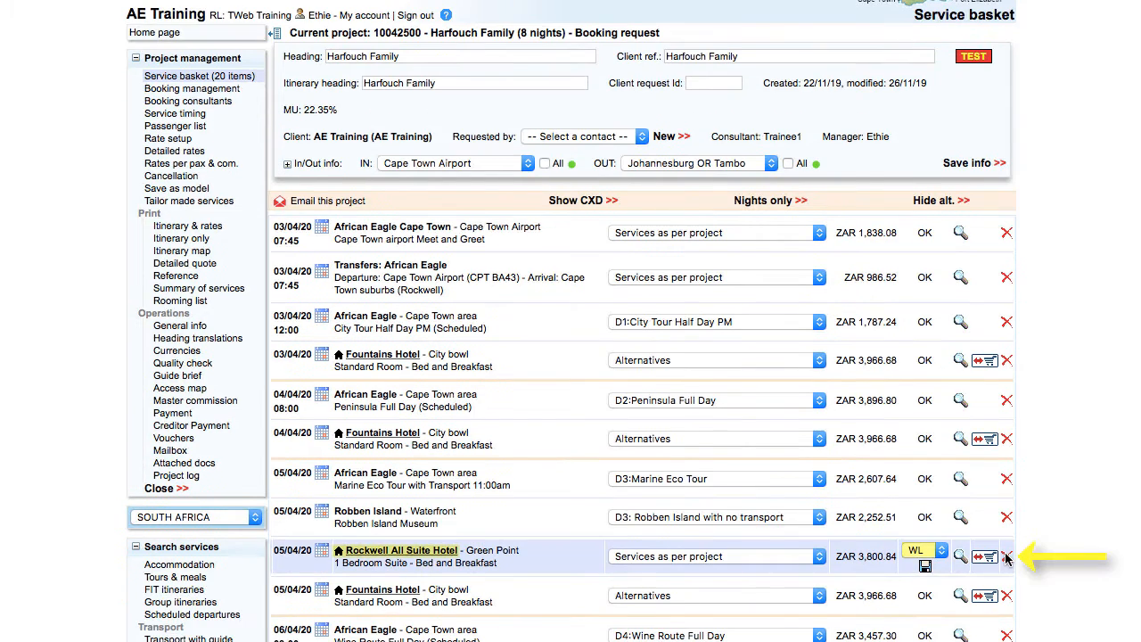
{"action": "left_click", "coordinate": [1007, 557]}
{"action": "left_click", "coordinate": [698, 191]}
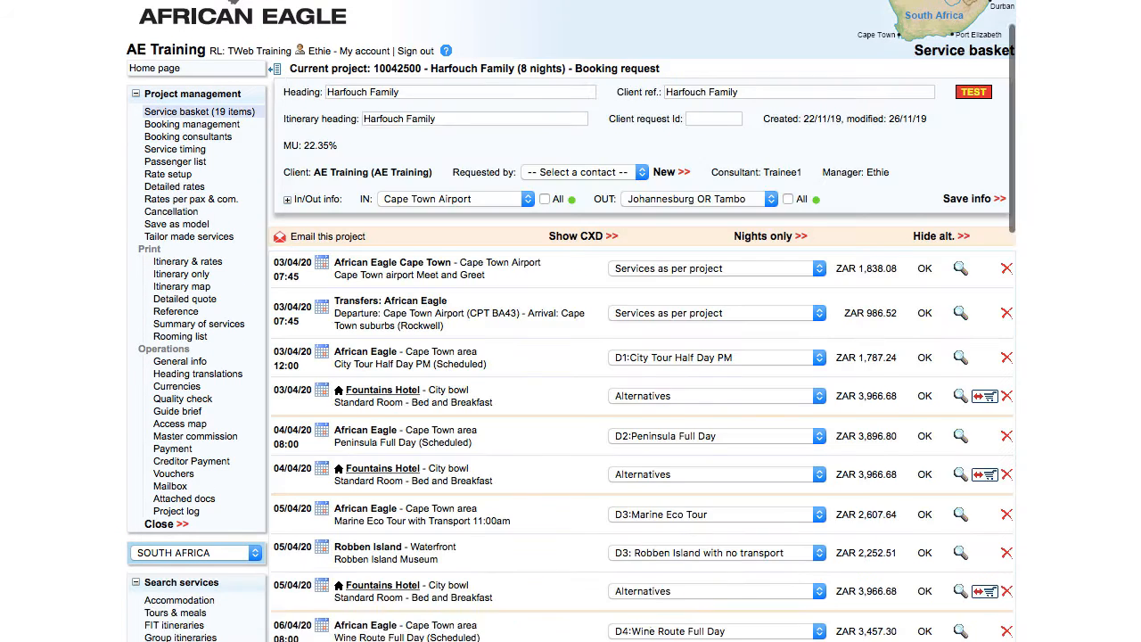
Step: Change the Fountains Hotel nights of 03/04/20, 04/04/20 and 05/04/20 to Services as per project, confirming each change
{"action": "left_click", "coordinate": [747, 187]}
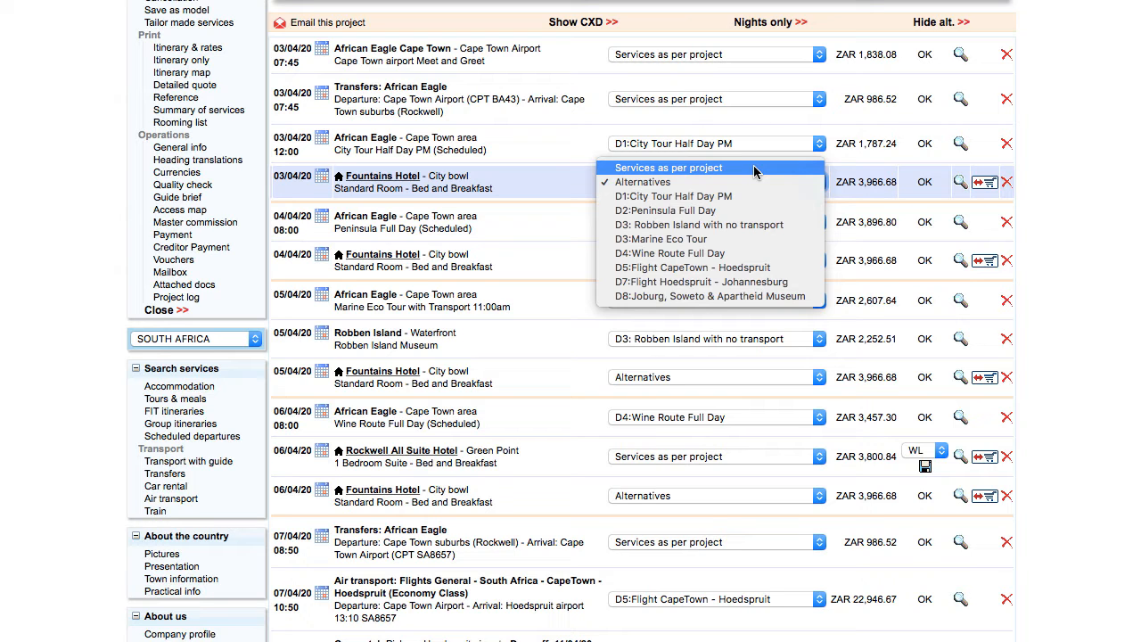
{"action": "left_click", "coordinate": [754, 169]}
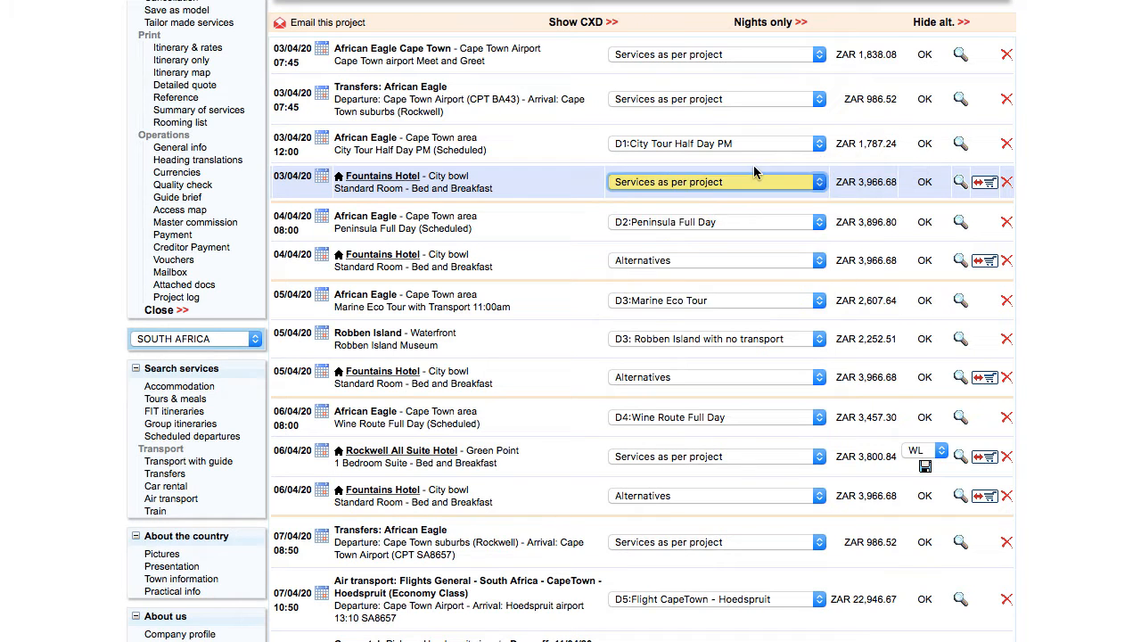
{"action": "left_click", "coordinate": [754, 196]}
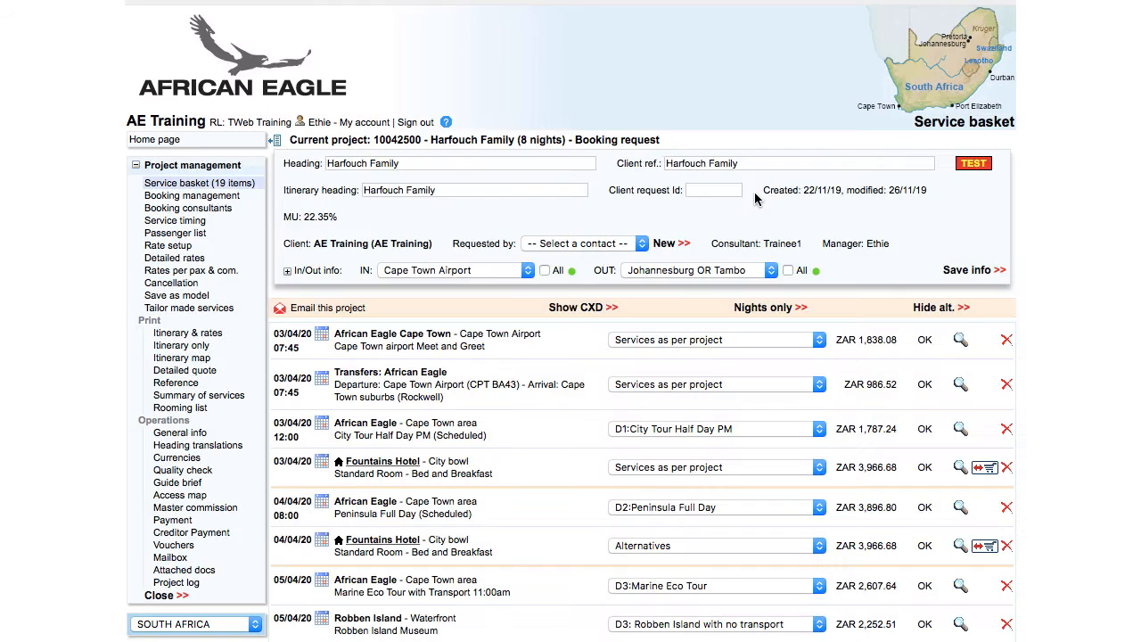
{"action": "left_click", "coordinate": [664, 543]}
{"action": "left_click", "coordinate": [670, 533]}
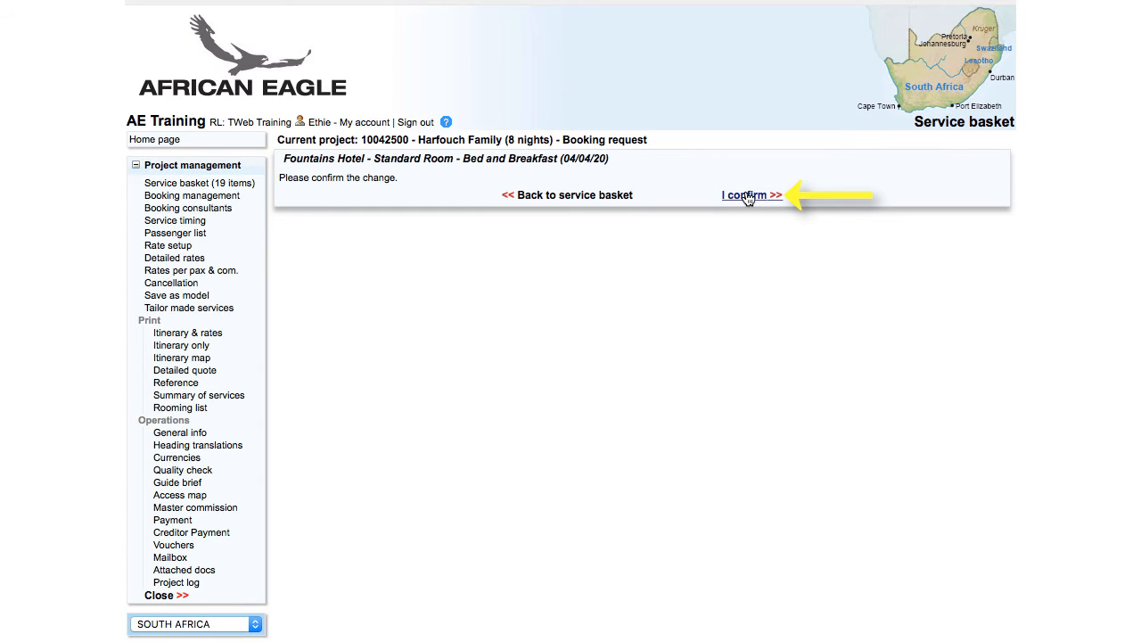
{"action": "left_click", "coordinate": [749, 196]}
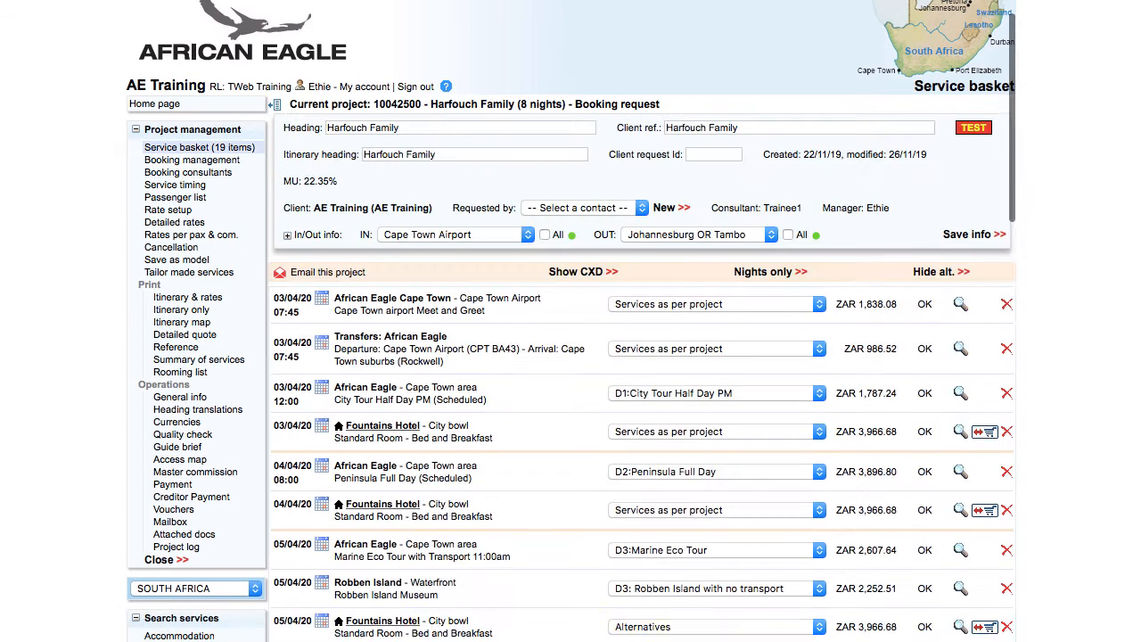
{"action": "scroll", "coordinate": [753, 299], "scroll_direction": "down", "scroll_amount": 3}
{"action": "left_click", "coordinate": [747, 559]}
{"action": "left_click", "coordinate": [746, 540]}
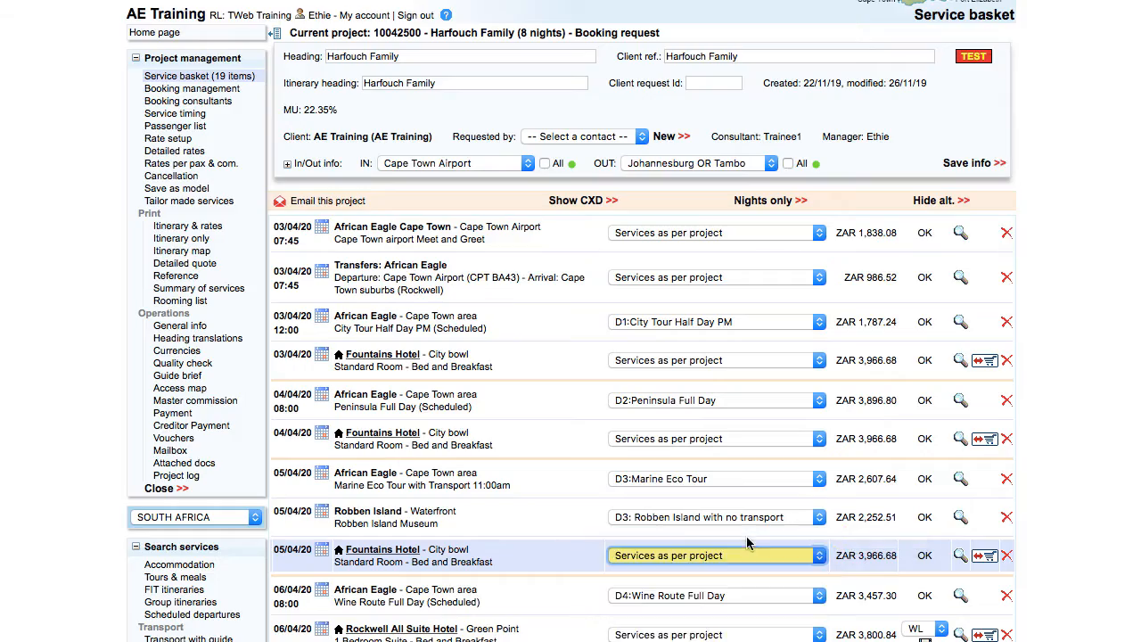
{"action": "left_click", "coordinate": [761, 199]}
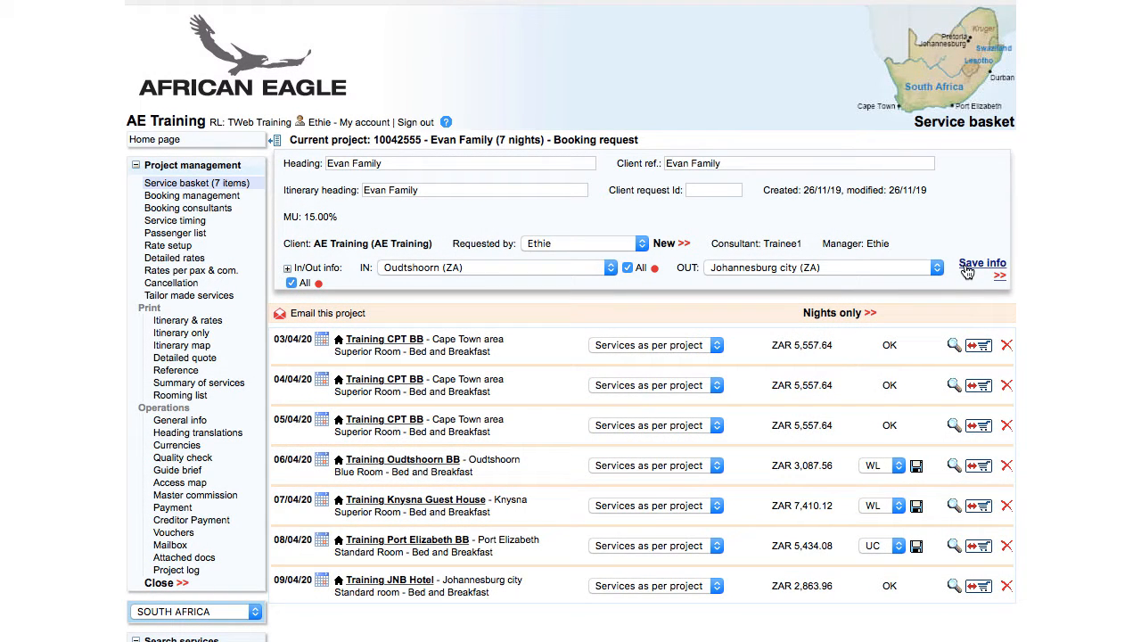
Step: Cancel the waitlisted Training Oudtshoorn BB service of 06/04/20 without shifting the basket content
{"action": "left_click", "coordinate": [1007, 466]}
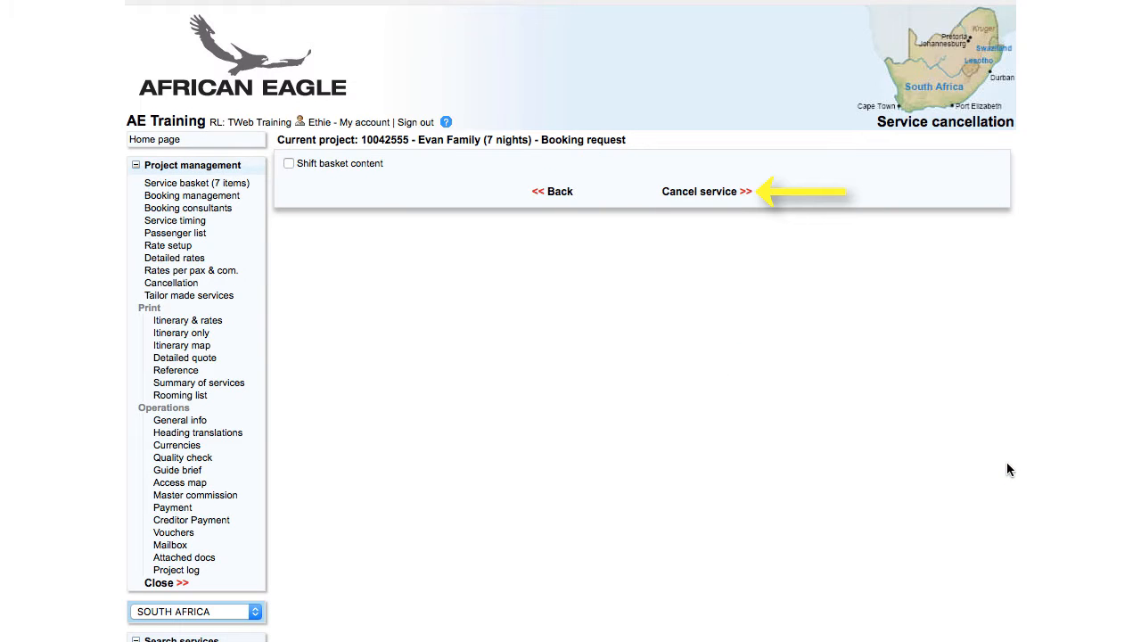
{"action": "left_click", "coordinate": [722, 193]}
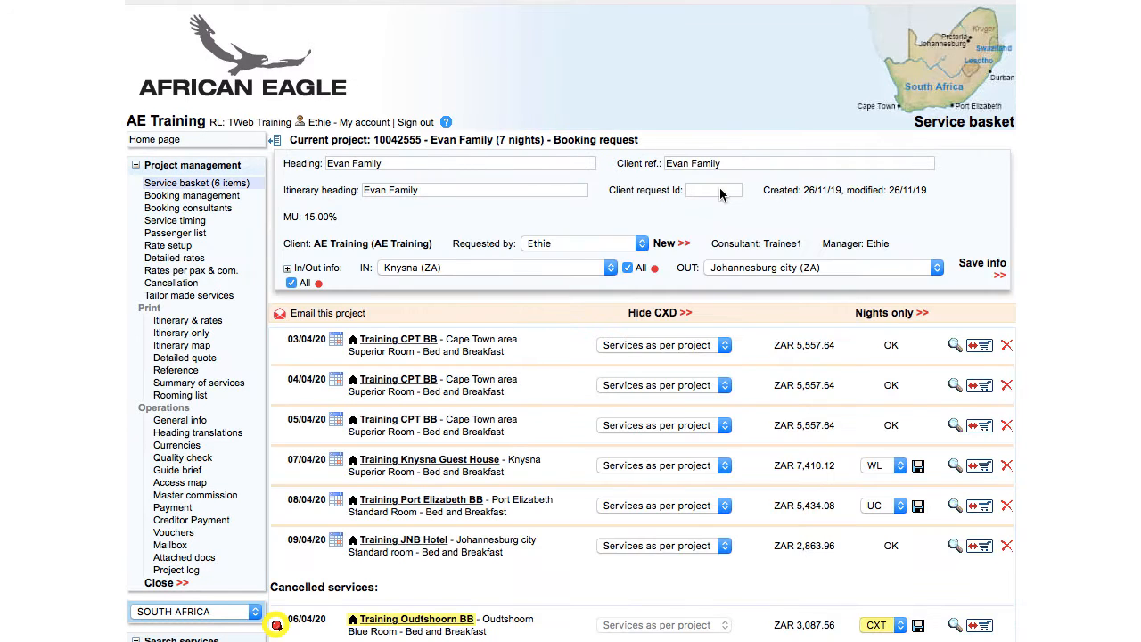
Step: Send the booking mail for the Training Oudtshoorn BB cancellation and show the cancelled services in the service basket
{"action": "left_click", "coordinate": [219, 195]}
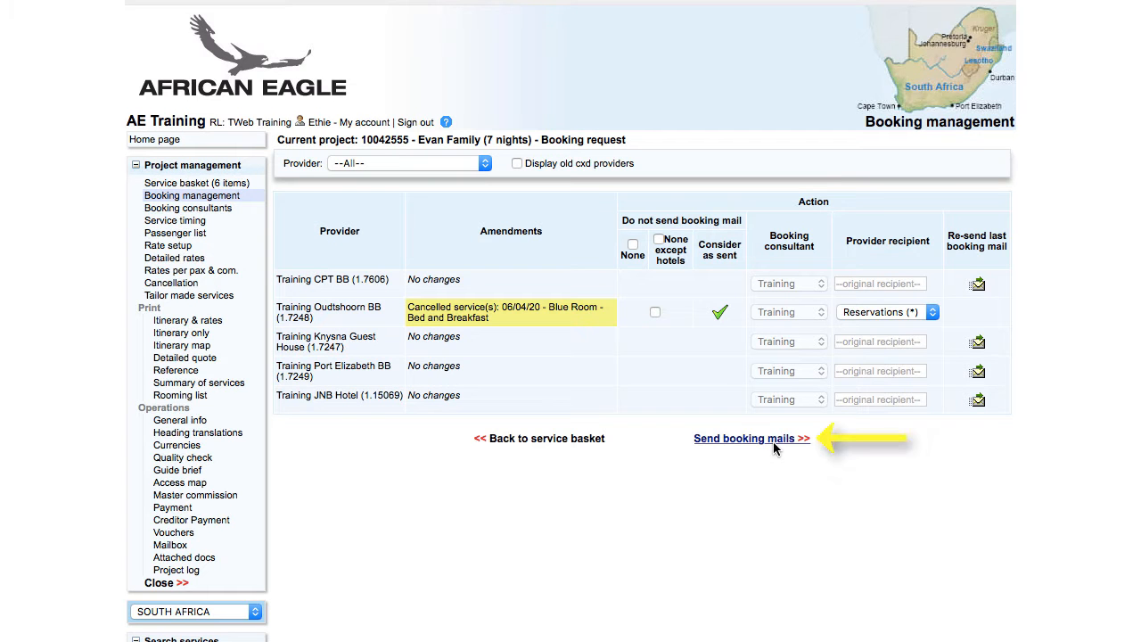
{"action": "left_click", "coordinate": [774, 440]}
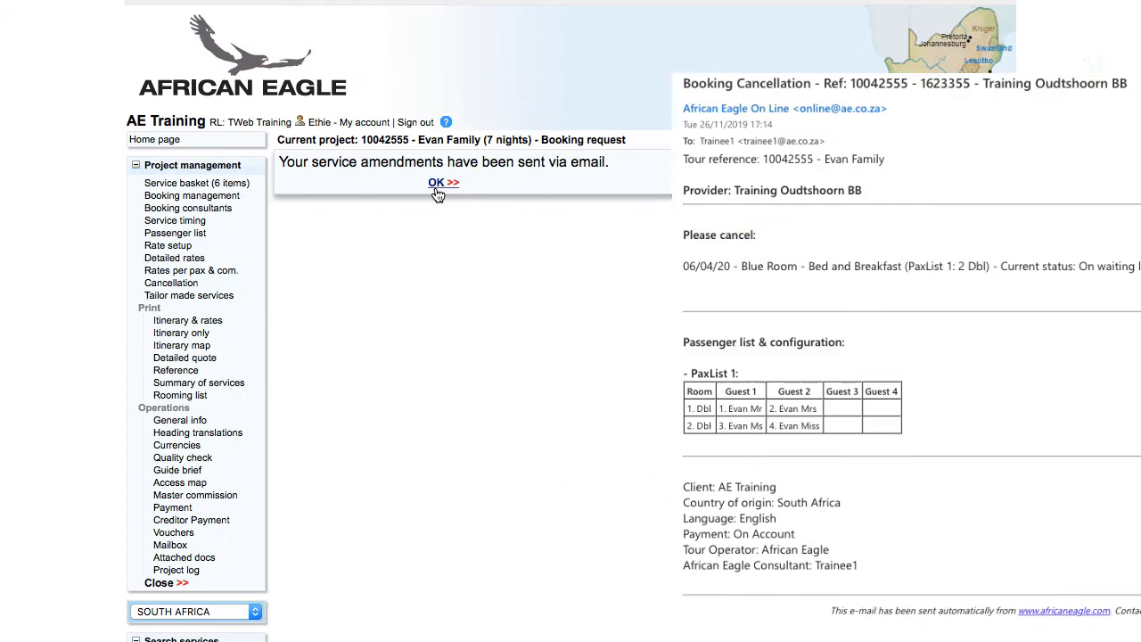
{"action": "left_click", "coordinate": [437, 184]}
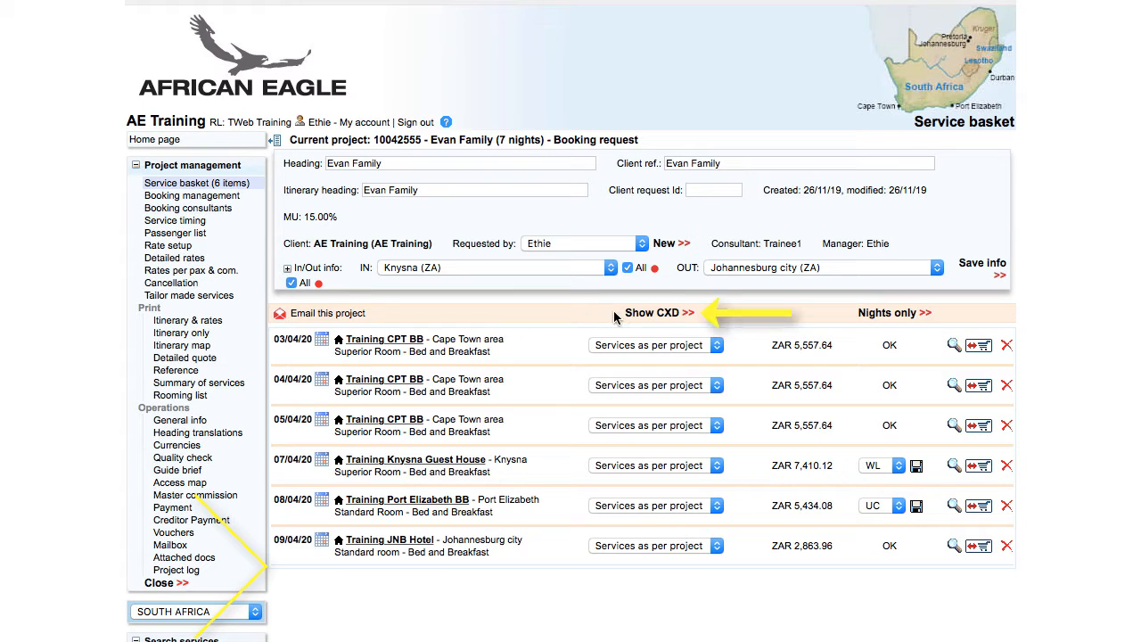
{"action": "left_click", "coordinate": [641, 316]}
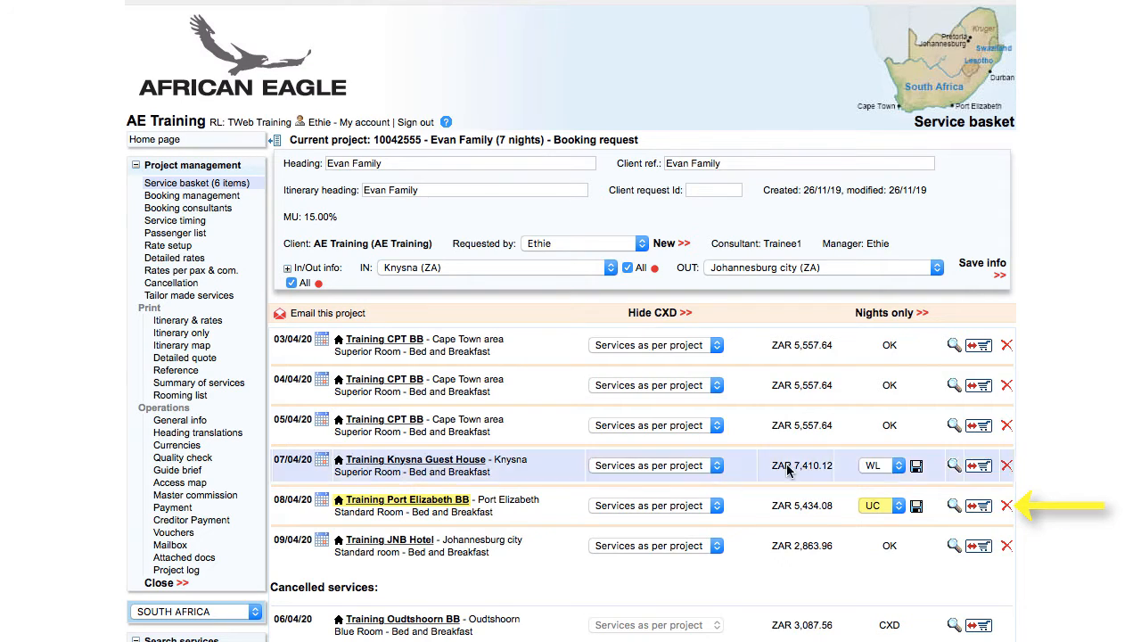
Step: Cancel the unavailable Training Port Elizabeth BB service of 08/04/20
{"action": "left_click", "coordinate": [1007, 506]}
{"action": "left_click", "coordinate": [701, 191]}
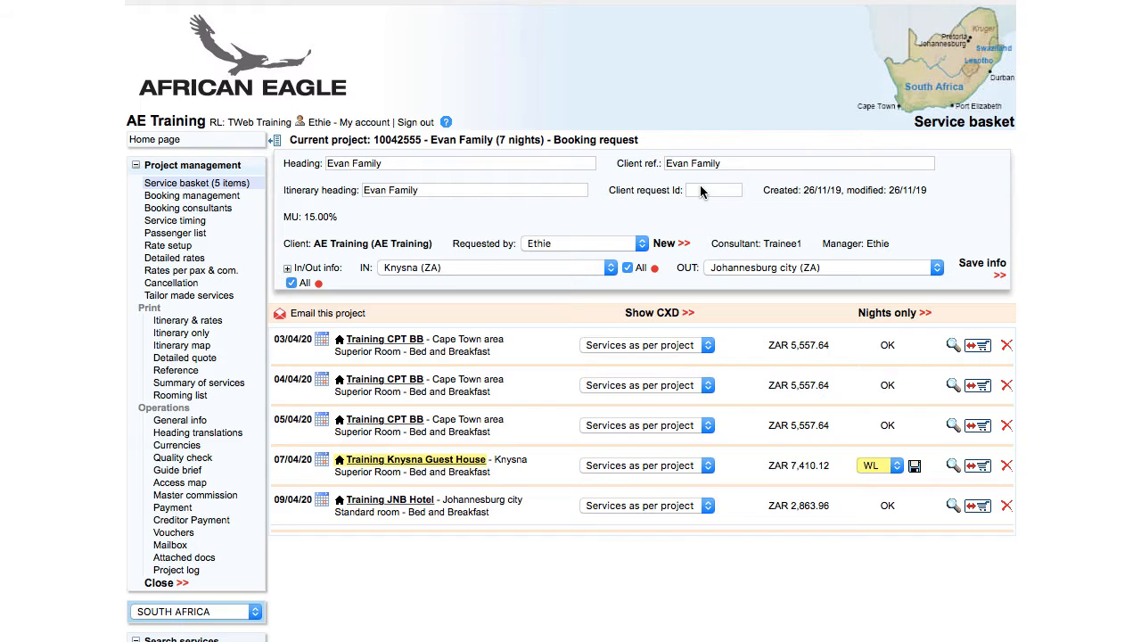
Step: Find Training Knysna Guest House for 07/04/20 and replace the booked Superior Room with its Luxury Room - Bed and Breakfast
{"action": "scroll", "coordinate": [183, 625], "scroll_direction": "down", "scroll_amount": 1}
{"action": "left_click", "coordinate": [178, 620]}
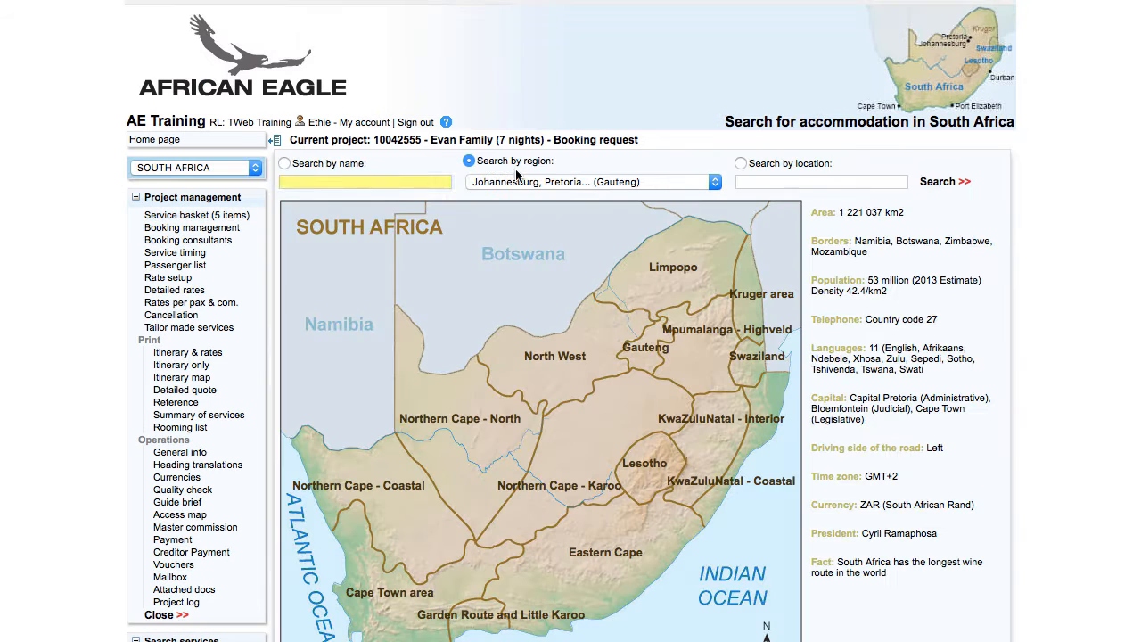
{"action": "type", "text": "training knysn"}
{"action": "left_click", "coordinate": [374, 195]}
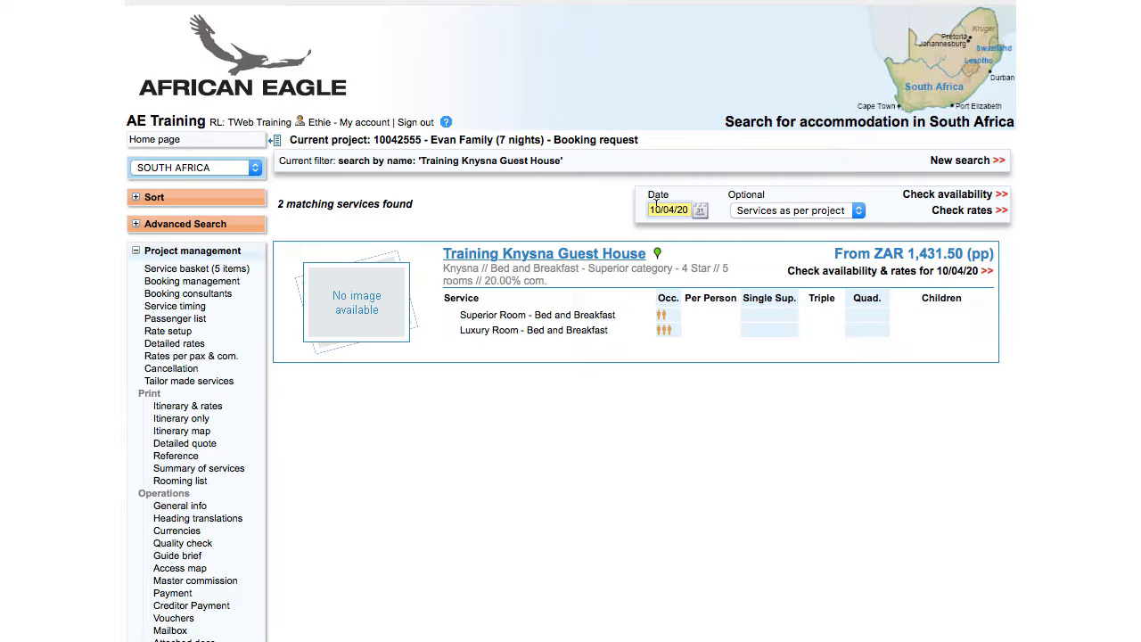
{"action": "type", "text": "07/04/20"}
{"action": "key", "text": "Return"}
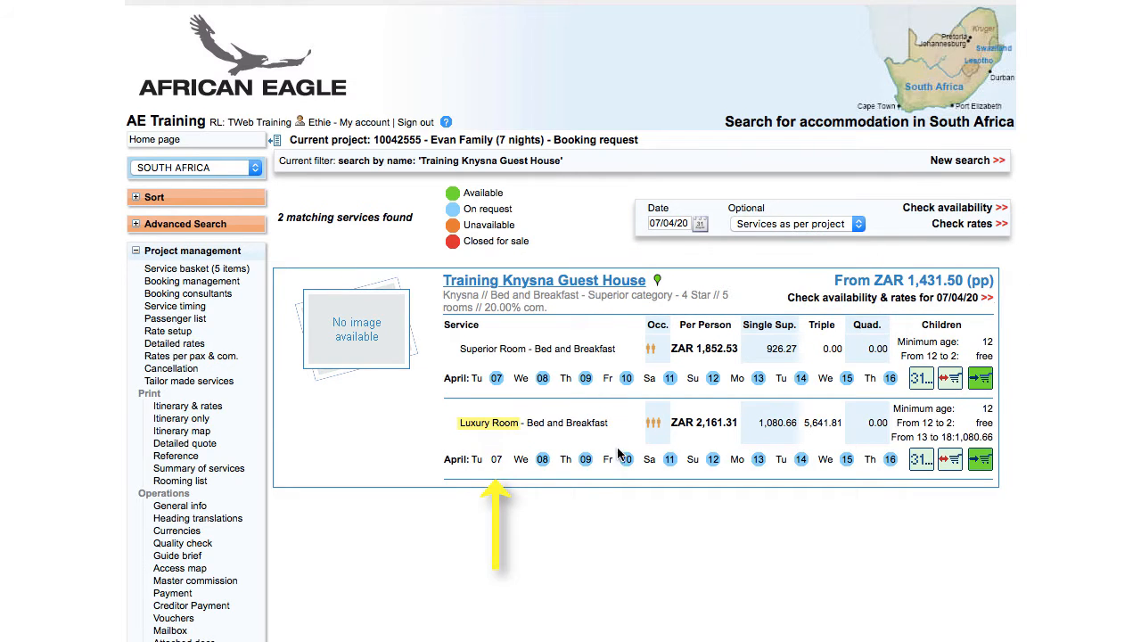
{"action": "left_click", "coordinate": [950, 459]}
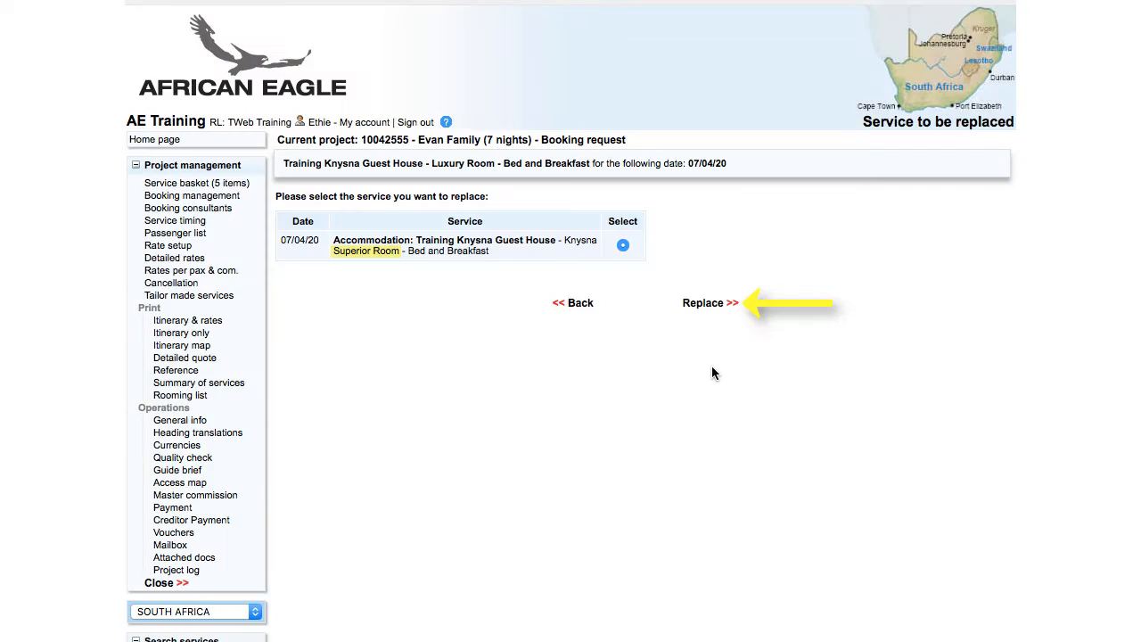
{"action": "left_click", "coordinate": [703, 303]}
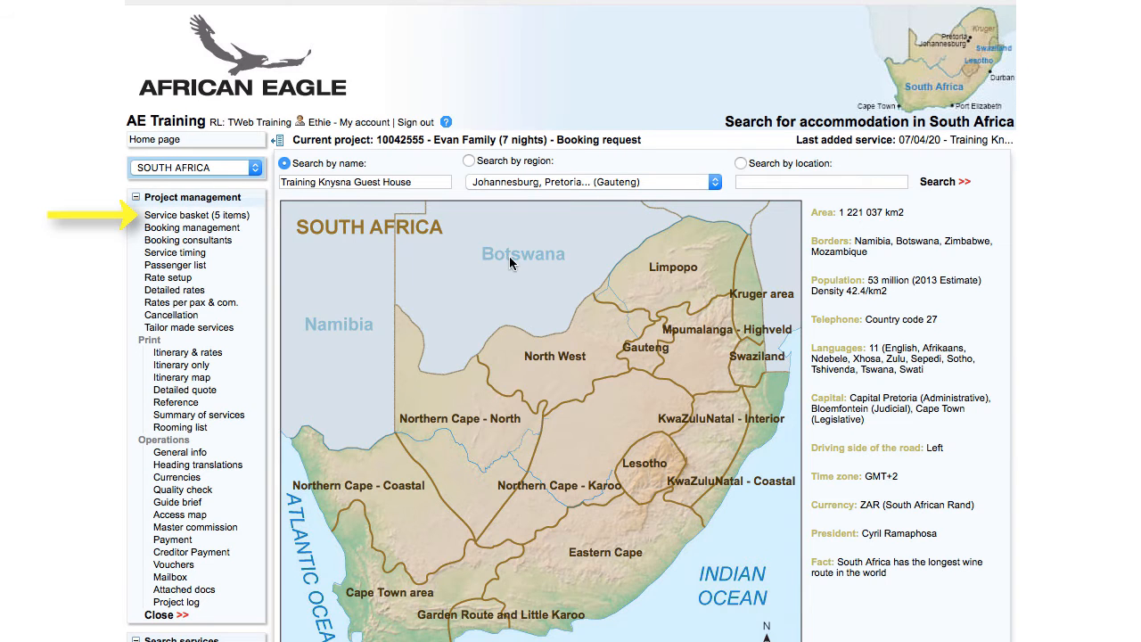
Step: Send the booking mail for the Training Knysna Guest House room replacement
{"action": "left_click", "coordinate": [182, 215]}
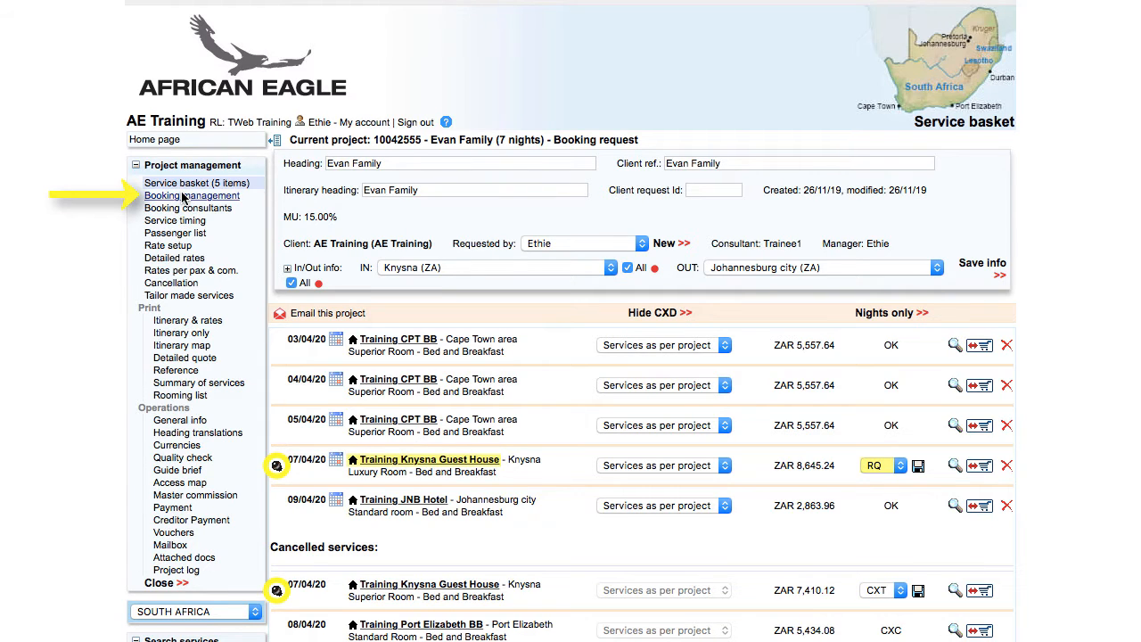
{"action": "left_click", "coordinate": [183, 197]}
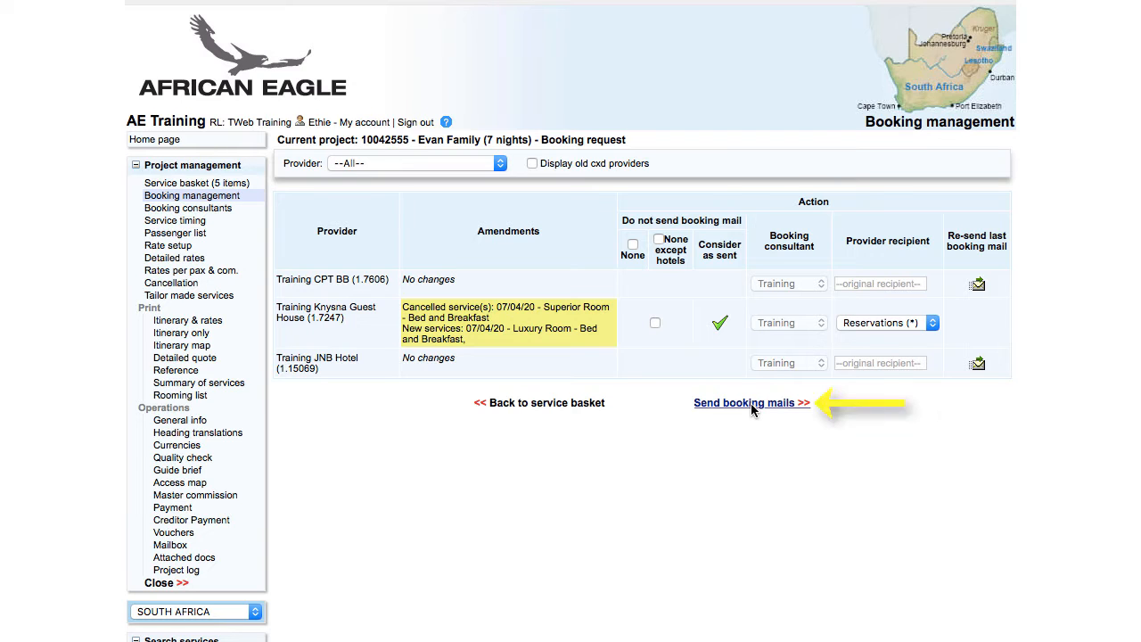
{"action": "left_click", "coordinate": [752, 403]}
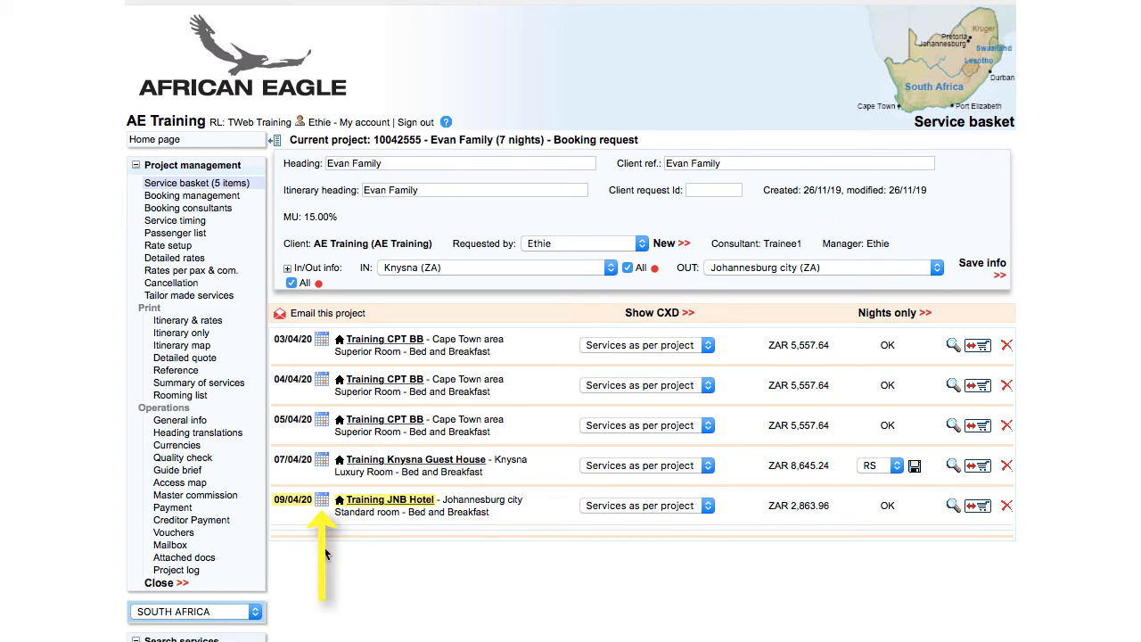
Step: Move the Training JNB Hotel service to 08/04/20, after the Training Knysna Guest House, without shifting the basket content
{"action": "left_click", "coordinate": [322, 501]}
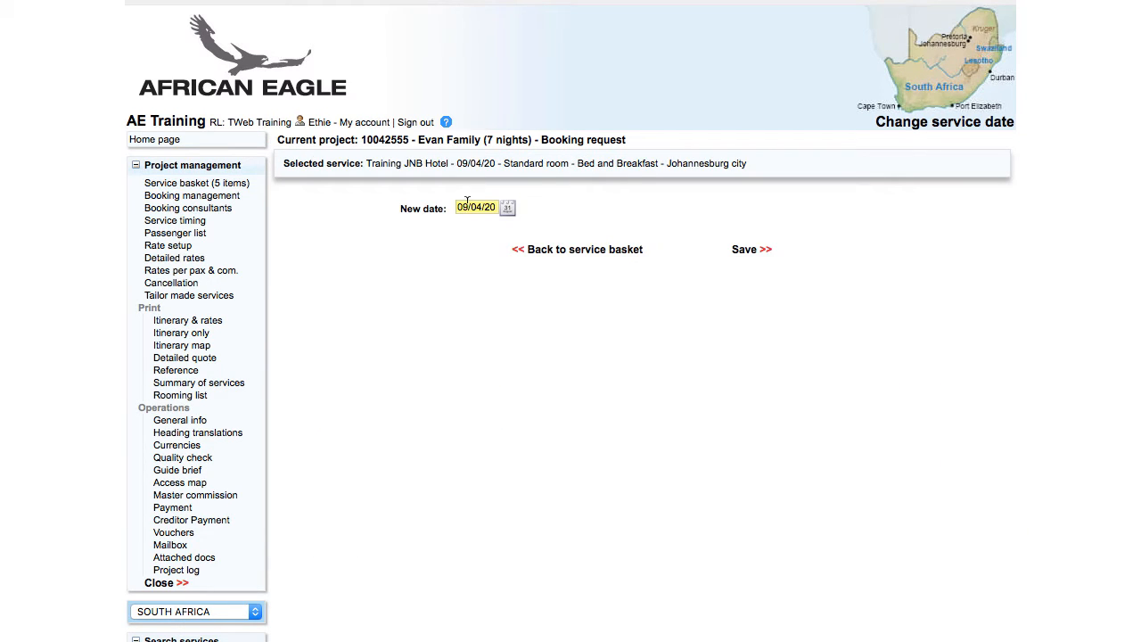
{"action": "left_click", "coordinate": [468, 207]}
{"action": "key", "text": "BackSpace"}
{"action": "type", "text": "8"}
{"action": "left_click", "coordinate": [737, 253]}
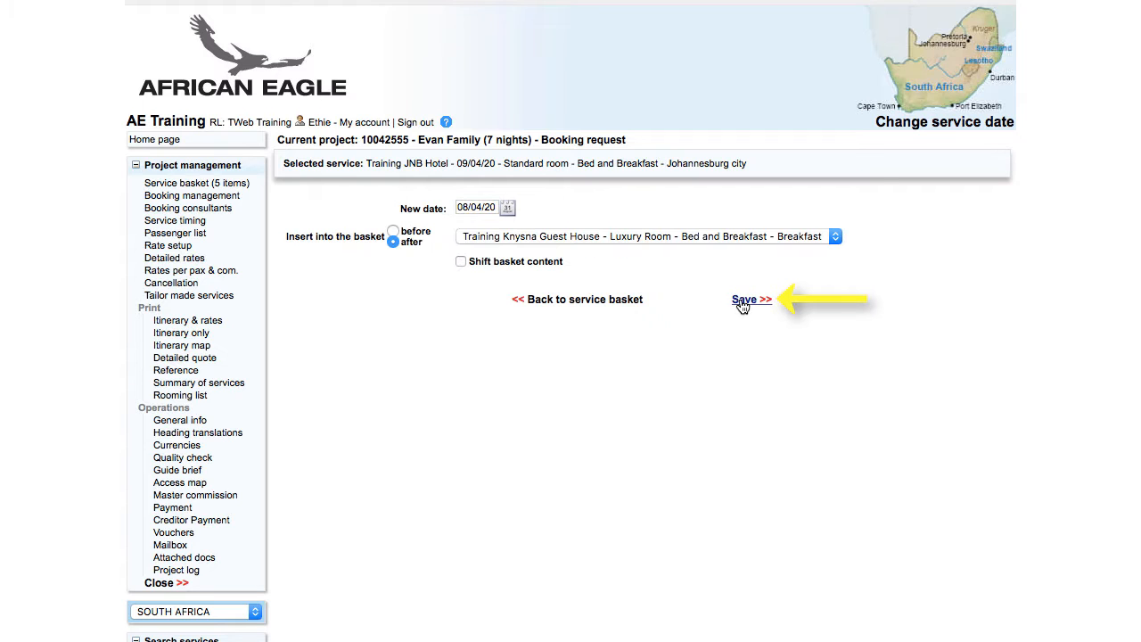
{"action": "left_click", "coordinate": [744, 301]}
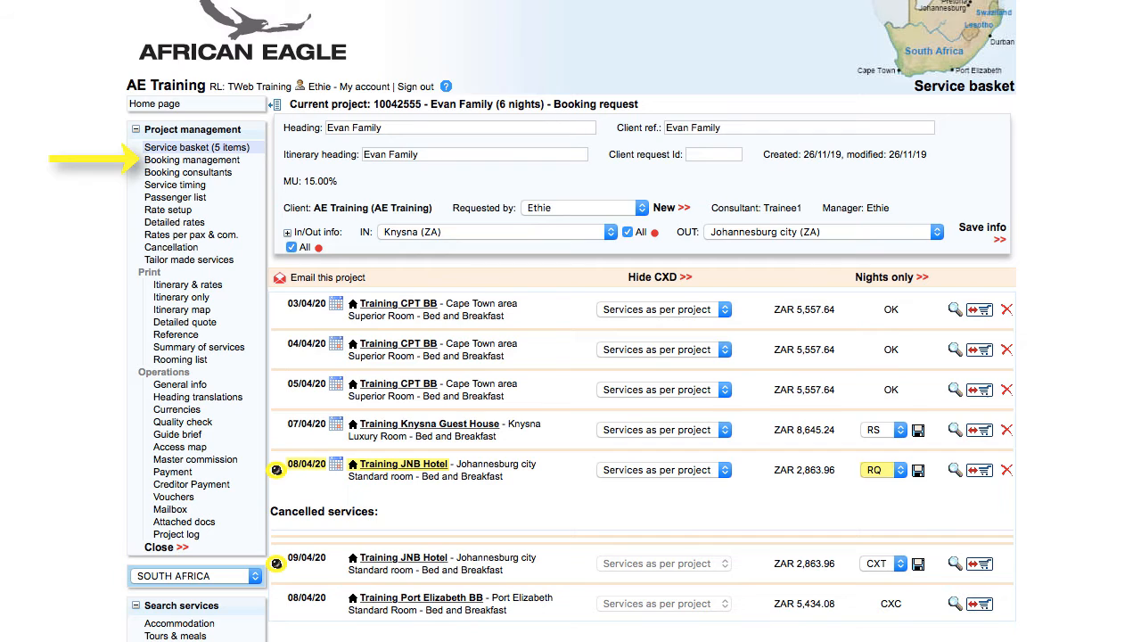
Step: Send the booking mail for the Training JNB Hotel date change and acknowledge it
{"action": "left_click", "coordinate": [189, 161]}
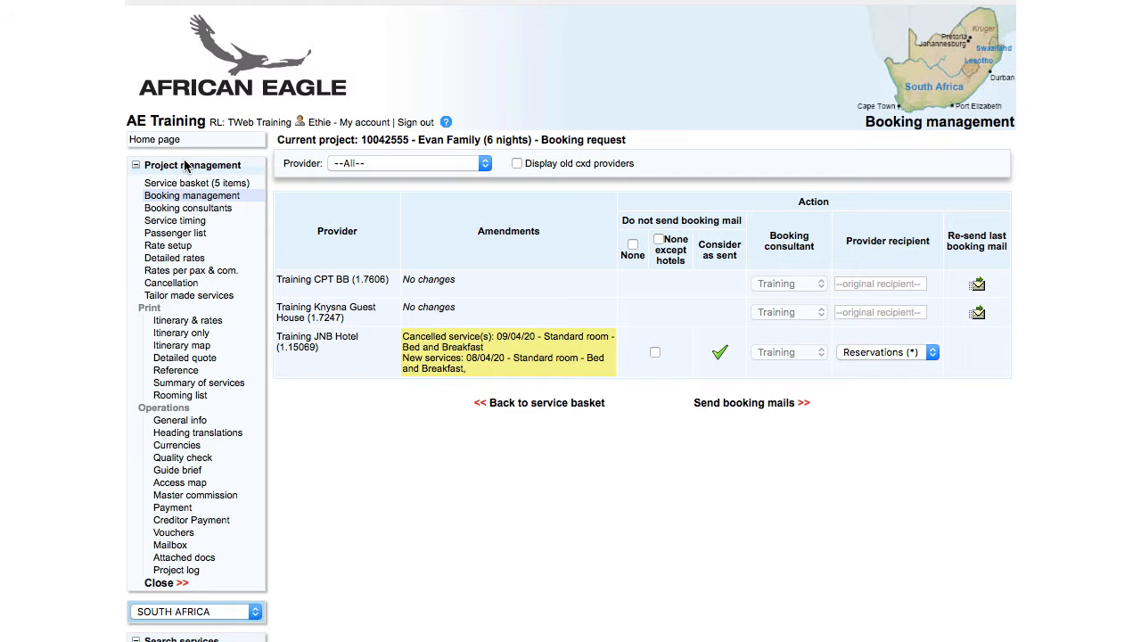
{"action": "left_click", "coordinate": [753, 403]}
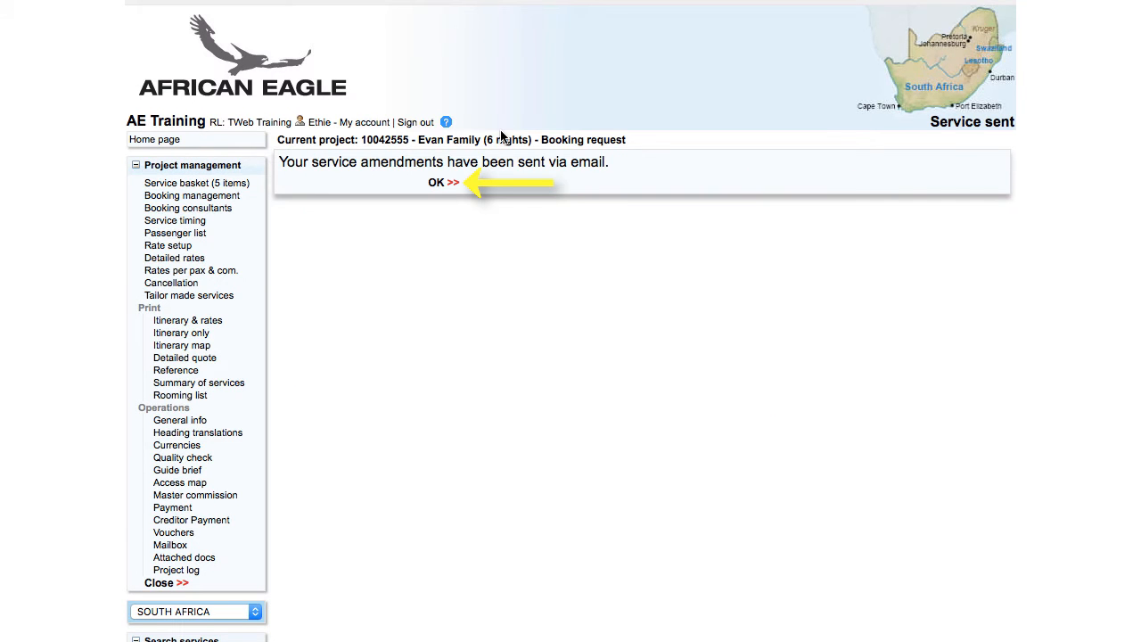
{"action": "left_click", "coordinate": [445, 184]}
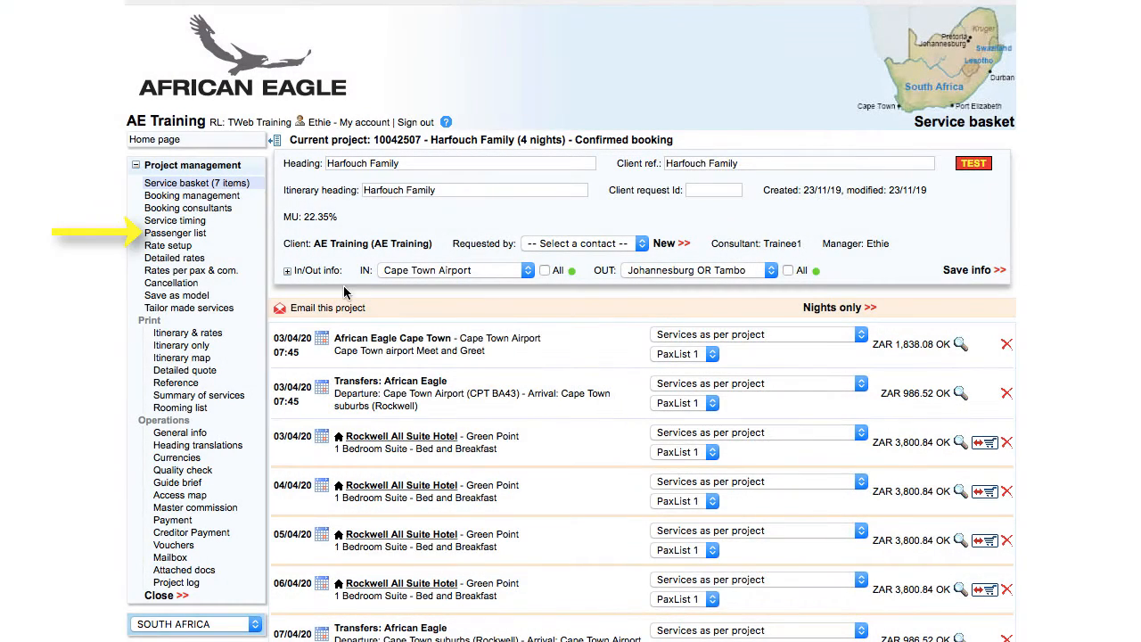
Step: Create a new passenger list in the second family's project with the heading 1 pax
{"action": "left_click", "coordinate": [196, 234]}
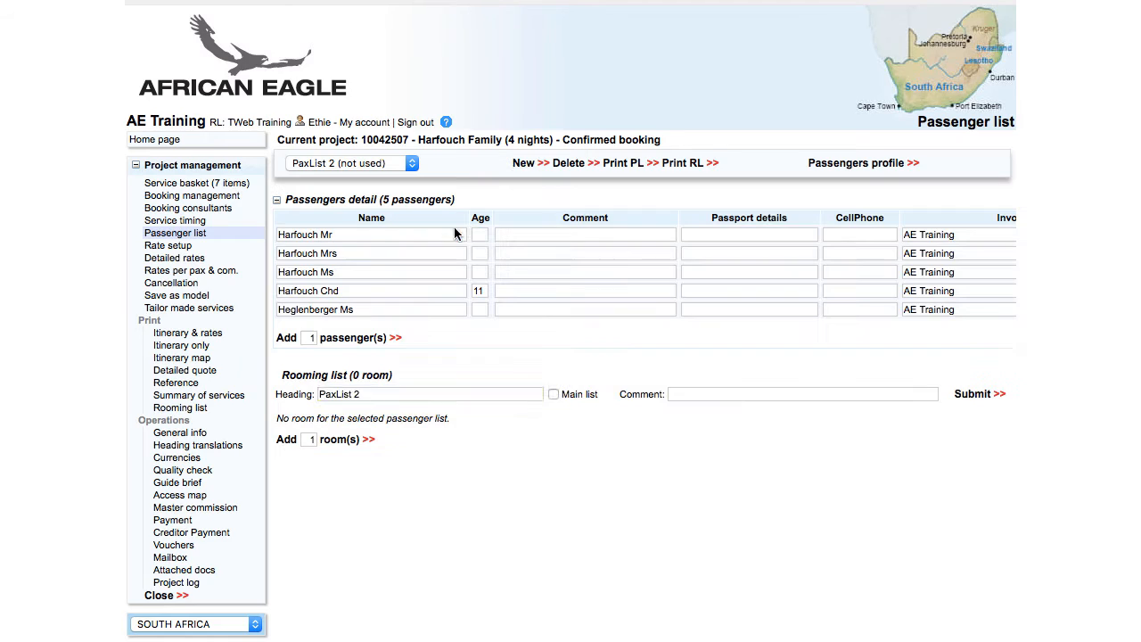
{"action": "triple_click", "coordinate": [428, 392]}
{"action": "type", "text": "1 pax"}
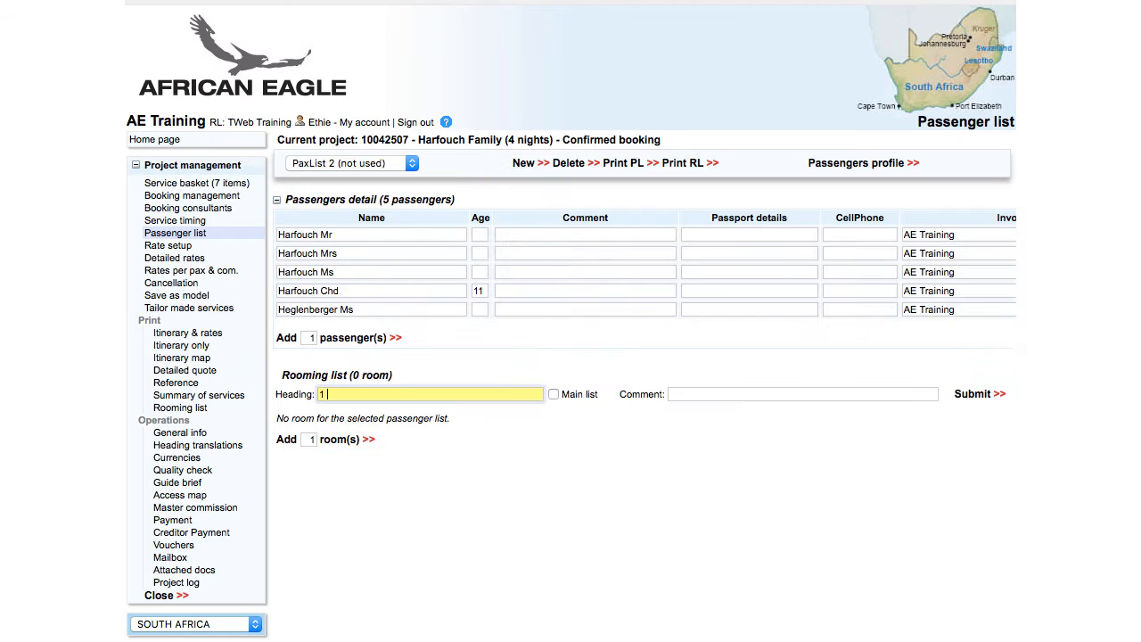
{"action": "left_click", "coordinate": [971, 397]}
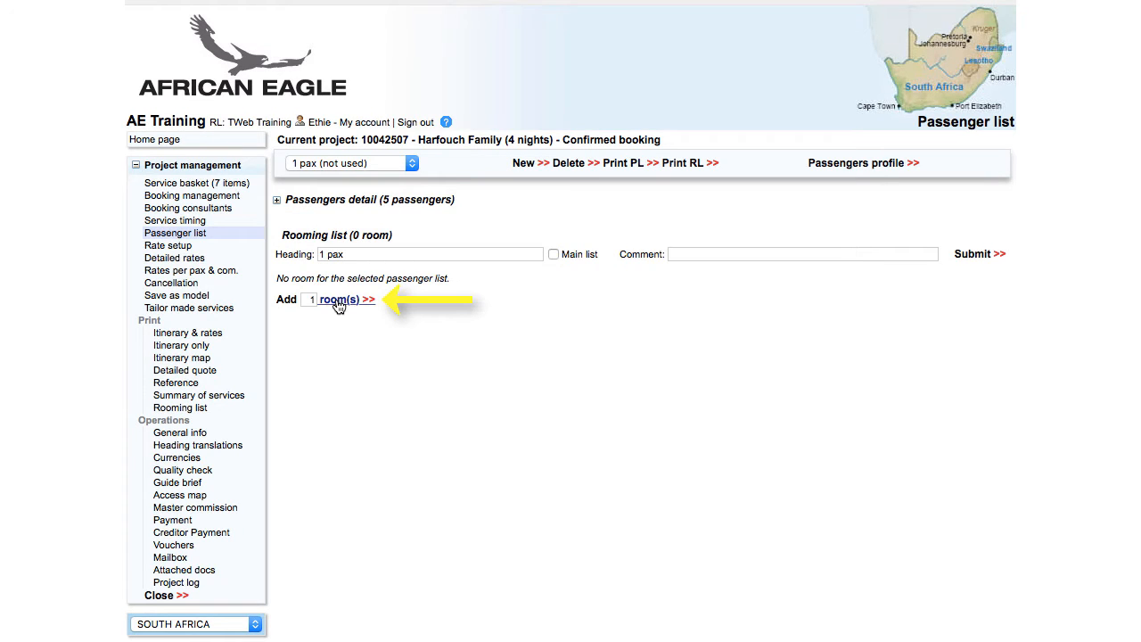
Step: Add one room to the 1 pax list, assign the fifth passenger to it and save the rooming list
{"action": "left_click", "coordinate": [339, 301]}
{"action": "left_click", "coordinate": [336, 440]}
{"action": "left_click", "coordinate": [356, 518]}
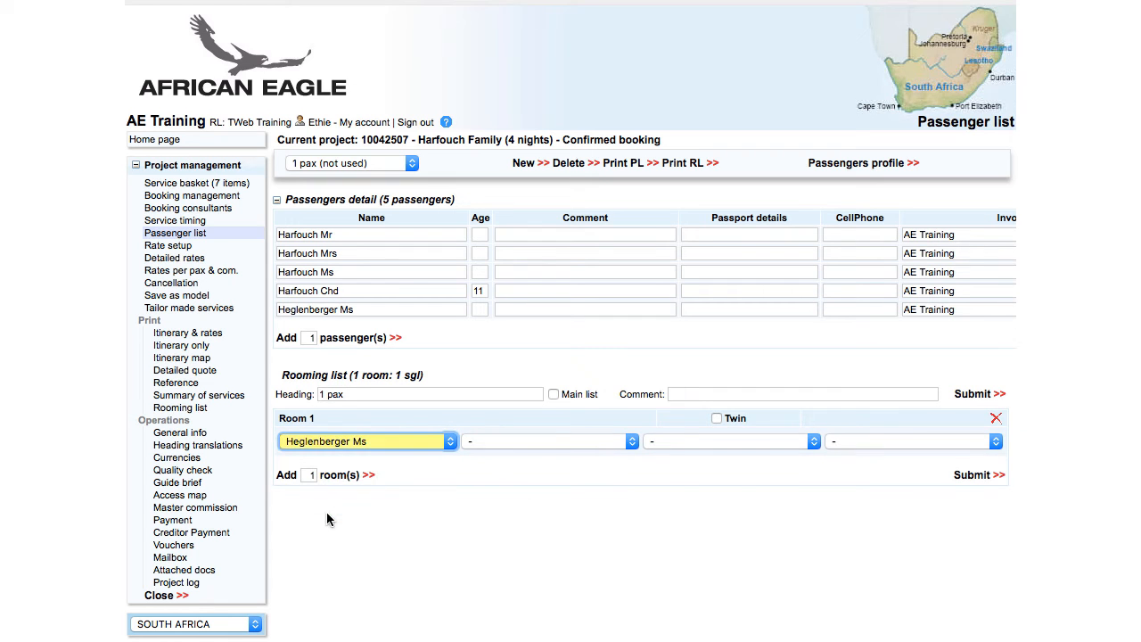
{"action": "left_click", "coordinate": [970, 477]}
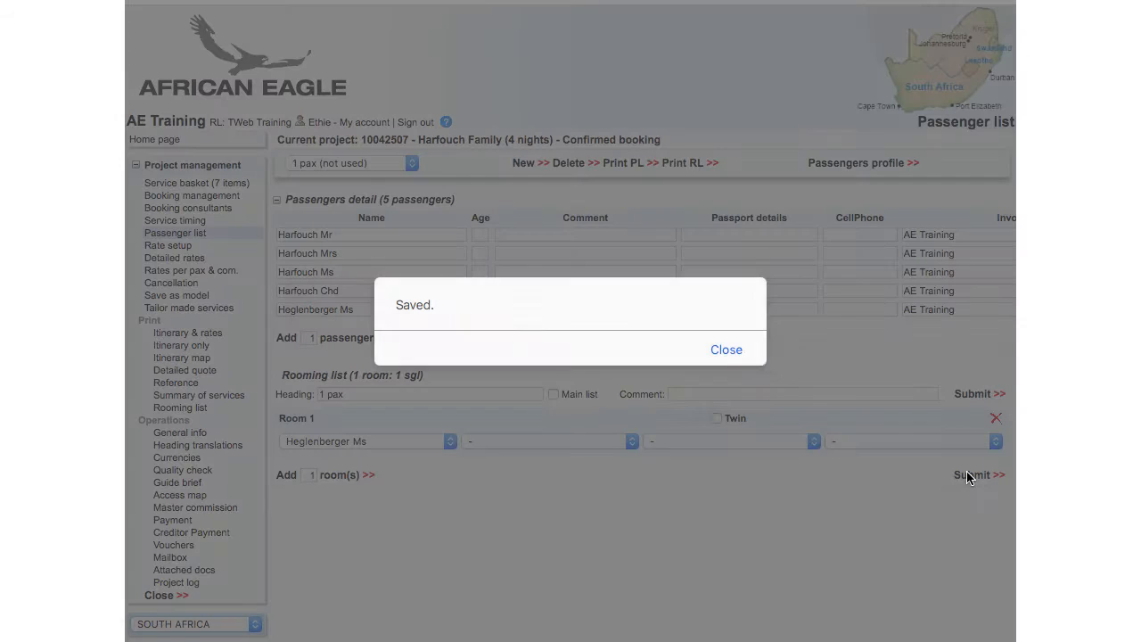
{"action": "left_click", "coordinate": [738, 352]}
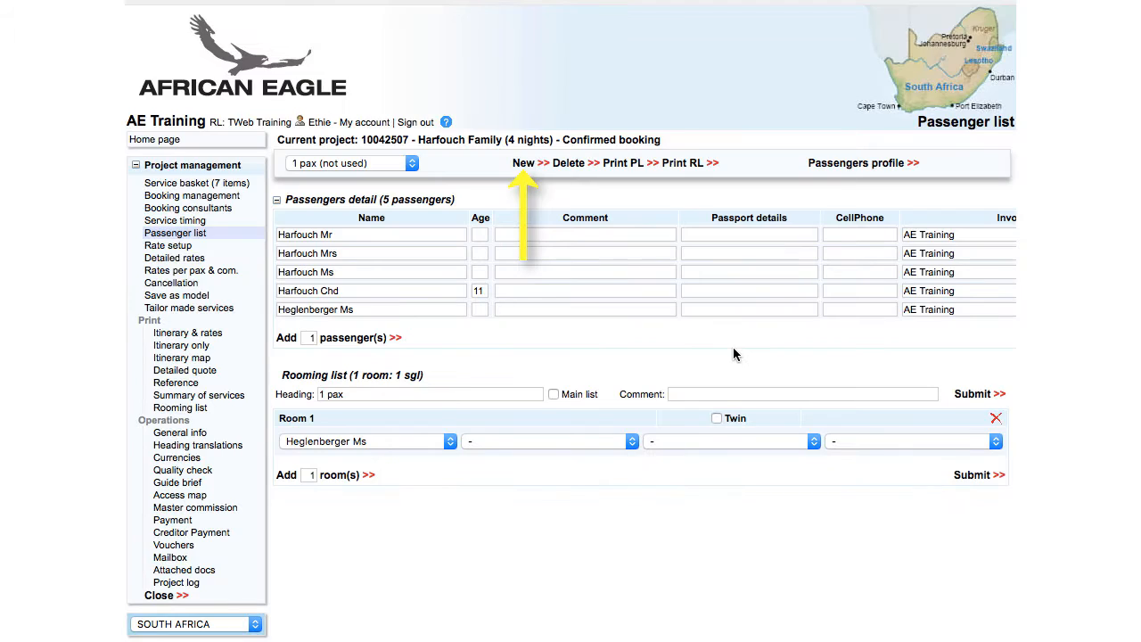
Step: Create another passenger list with the heading 5 pax
{"action": "left_click", "coordinate": [524, 164]}
{"action": "left_click_drag", "start_coordinate": [364, 394], "coordinate": [262, 368]}
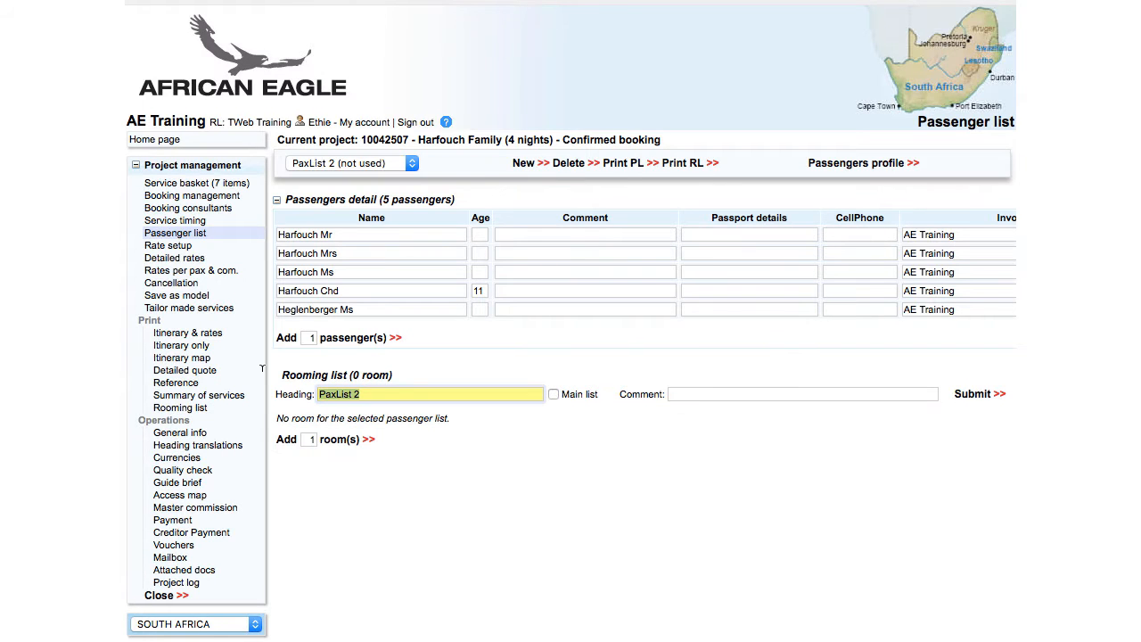
{"action": "type", "text": "5 pax"}
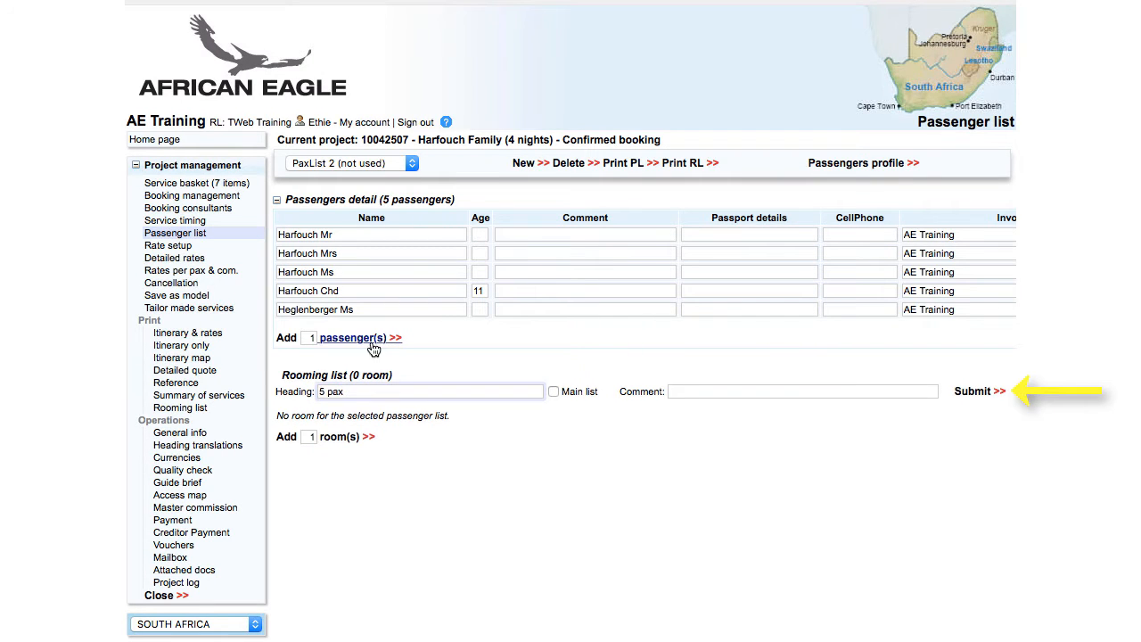
{"action": "left_click", "coordinate": [972, 391]}
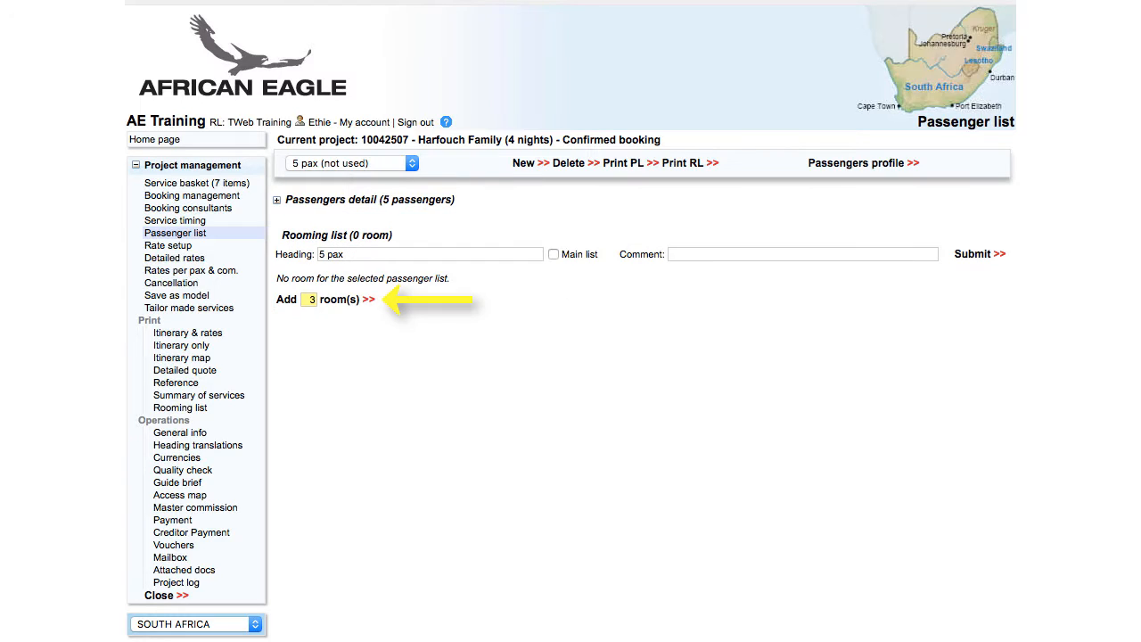
Step: Add three rooms to the 5 pax list and assign the first two passengers to Room 1
{"action": "key", "text": "Return"}
{"action": "left_click", "coordinate": [338, 441]}
{"action": "left_click", "coordinate": [334, 455]}
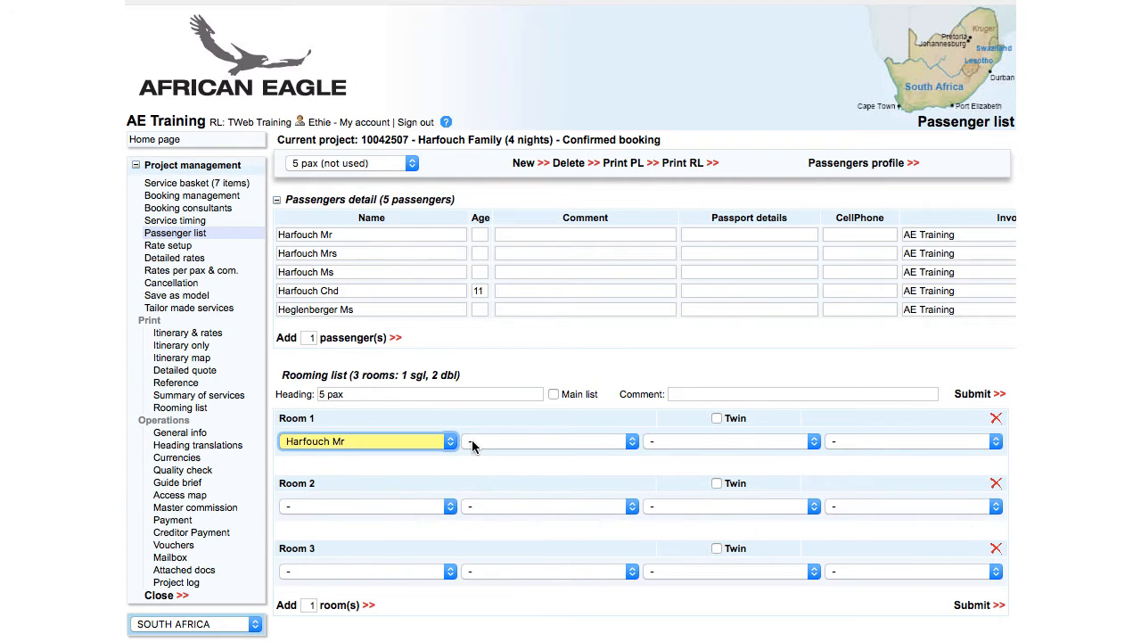
{"action": "left_click", "coordinate": [542, 443]}
{"action": "left_click", "coordinate": [500, 470]}
Step: Assign the third passenger and the 11-year-old child to Room 2 and set it as Twin
{"action": "left_click", "coordinate": [356, 506]}
{"action": "left_click", "coordinate": [357, 550]}
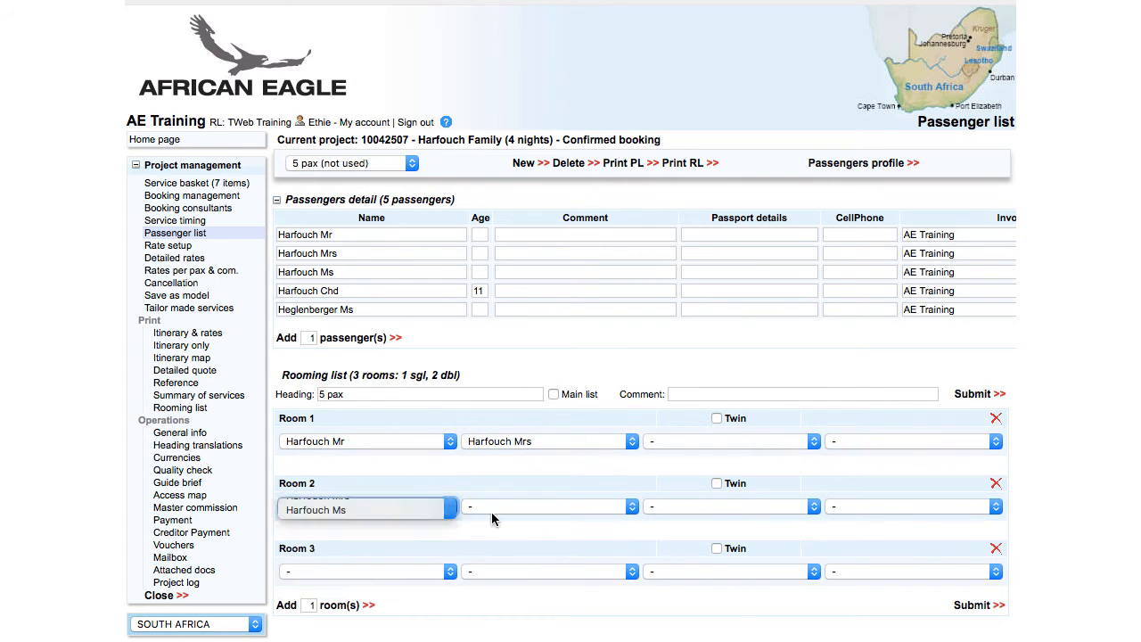
{"action": "left_click", "coordinate": [513, 506]}
{"action": "left_click", "coordinate": [512, 562]}
{"action": "left_click", "coordinate": [717, 483]}
Step: Assign the fifth passenger to Room 3 and save the 5 pax rooming list
{"action": "left_click", "coordinate": [357, 572]}
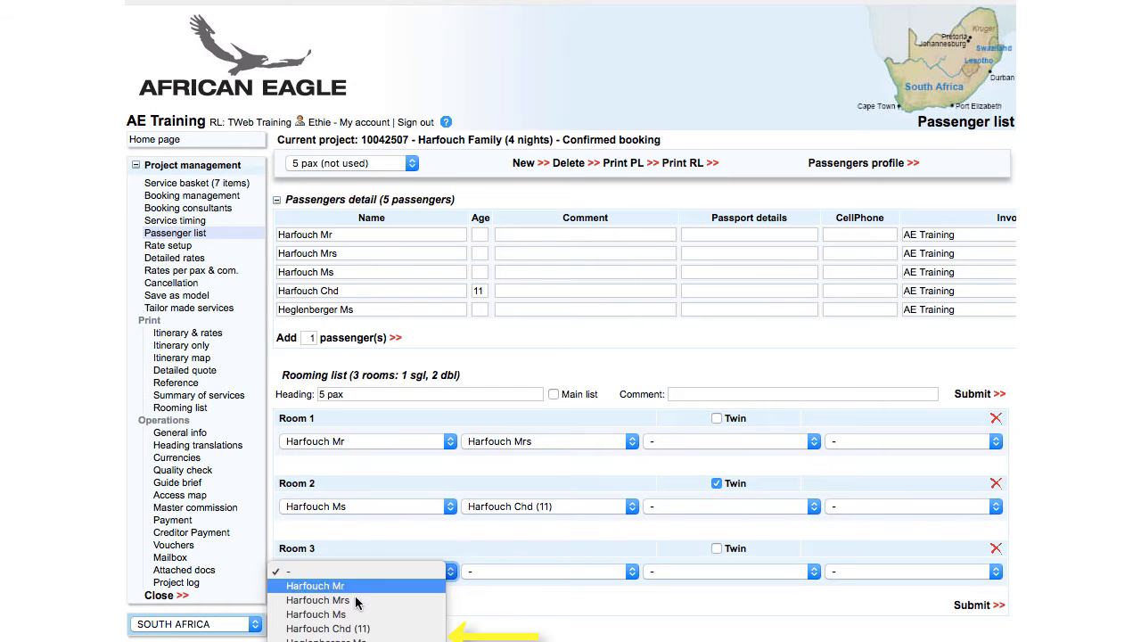
{"action": "left_click", "coordinate": [974, 606]}
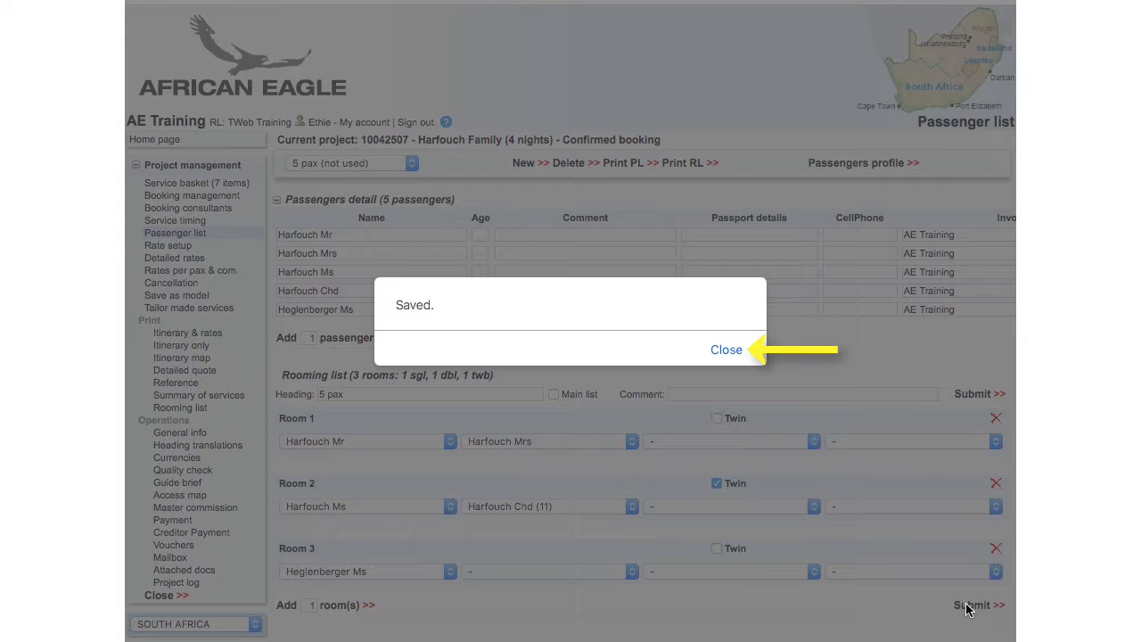
{"action": "left_click", "coordinate": [725, 349]}
Step: Review the rooms of the main list PaxList 1 and return to the service basket
{"action": "left_click", "coordinate": [394, 169]}
{"action": "left_click", "coordinate": [395, 177]}
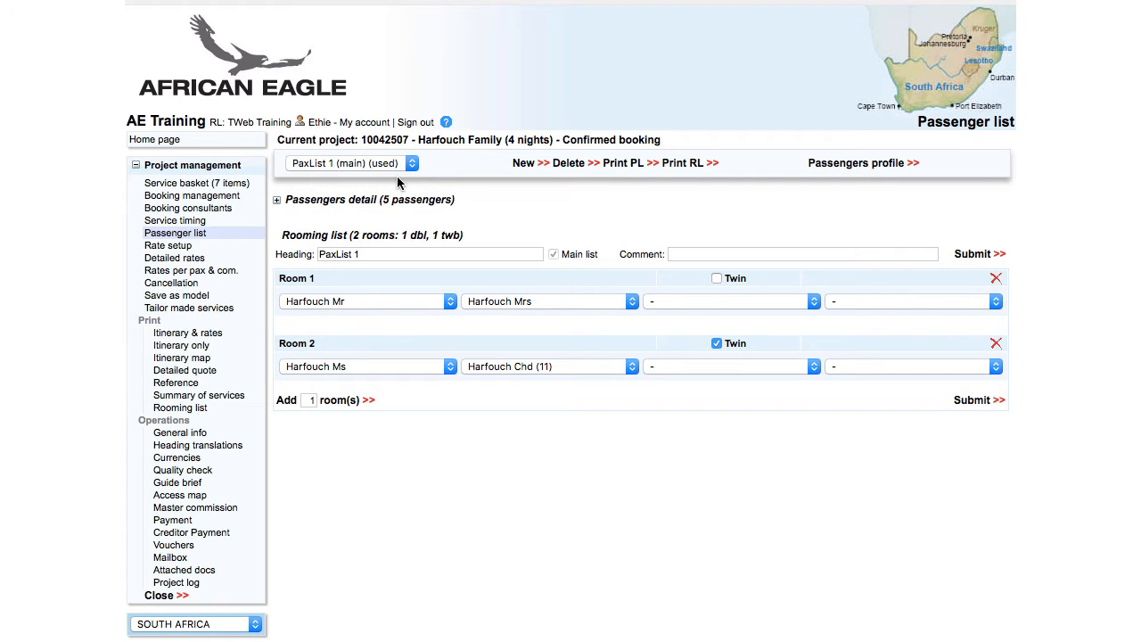
{"action": "left_click", "coordinate": [237, 183]}
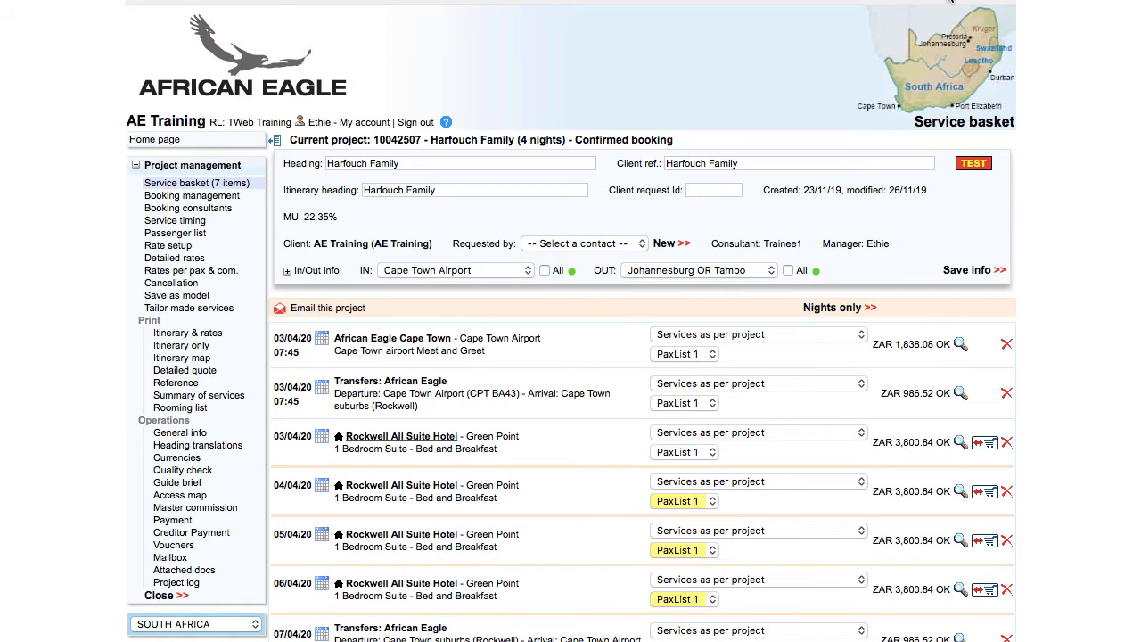
Step: Assign the 5 pax list to the Rockwell All Suite Hotel nights of 04/04/20, 05/04/20 and 06/04/20 and confirm each change
{"action": "left_click", "coordinate": [704, 501]}
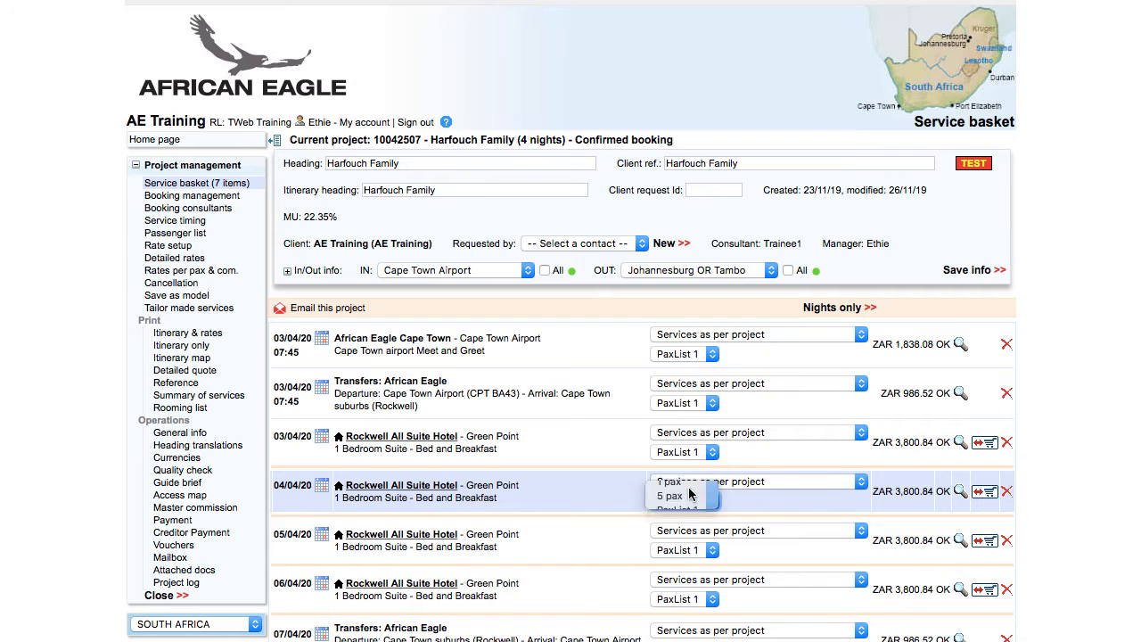
{"action": "left_click", "coordinate": [688, 487]}
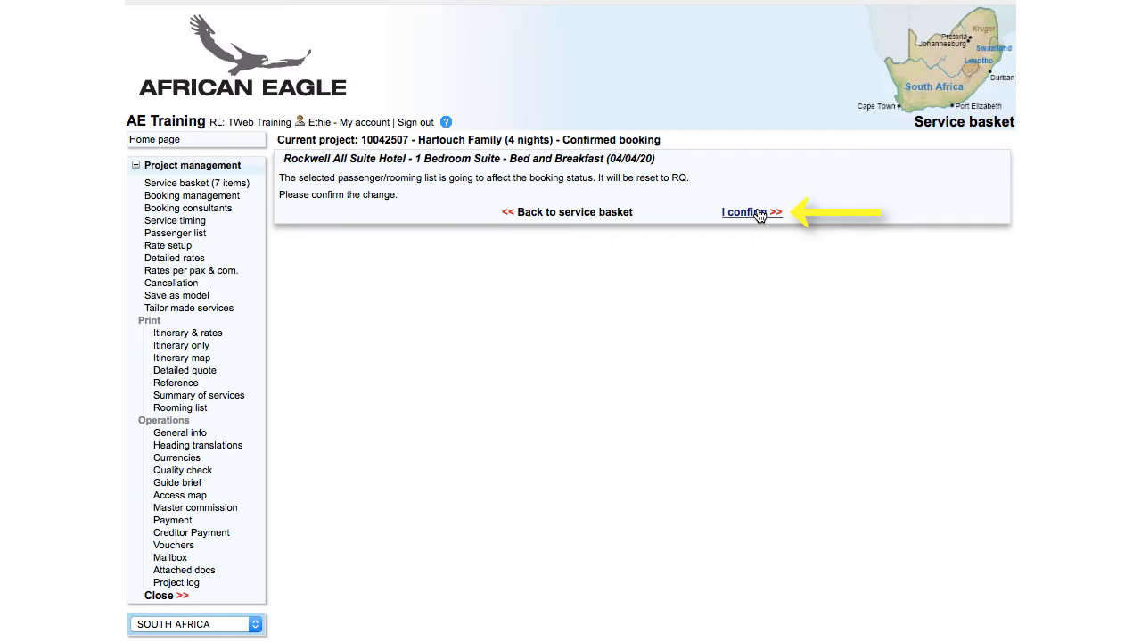
{"action": "left_click", "coordinate": [759, 216]}
{"action": "left_click", "coordinate": [704, 473]}
{"action": "left_click", "coordinate": [714, 454]}
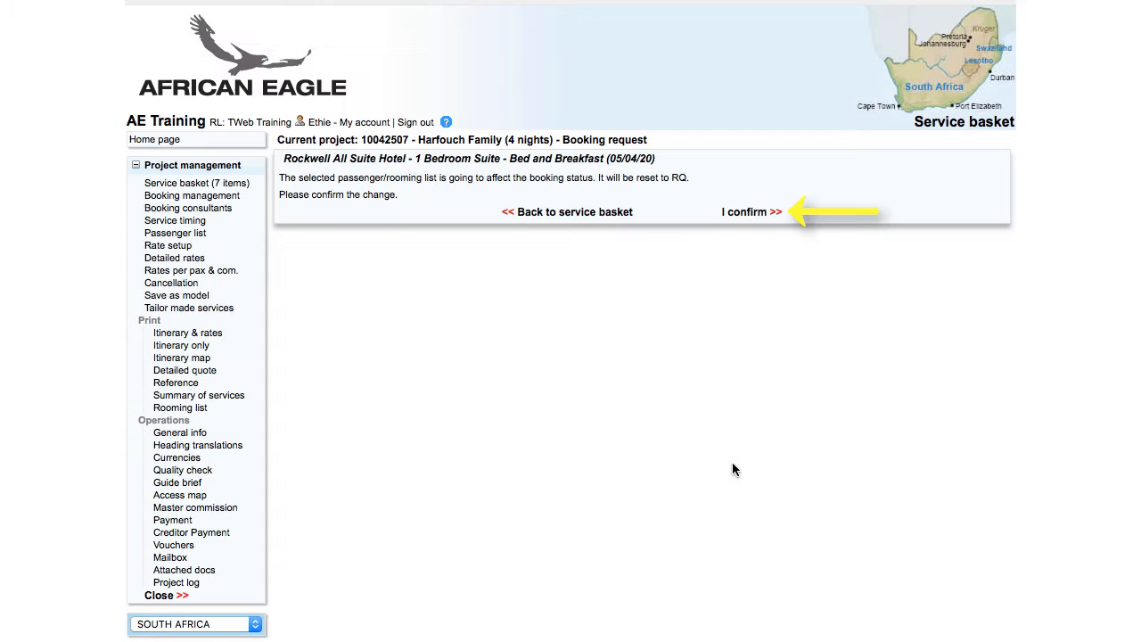
{"action": "left_click", "coordinate": [746, 212]}
{"action": "scroll", "coordinate": [715, 526], "scroll_direction": "down", "scroll_amount": 2}
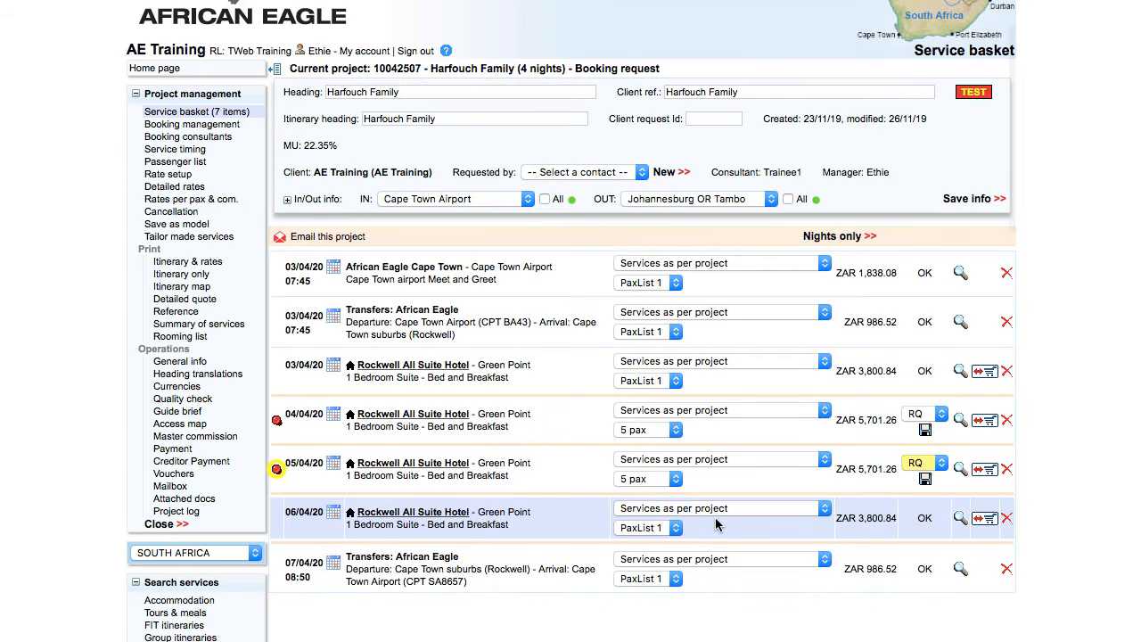
{"action": "left_click", "coordinate": [650, 527]}
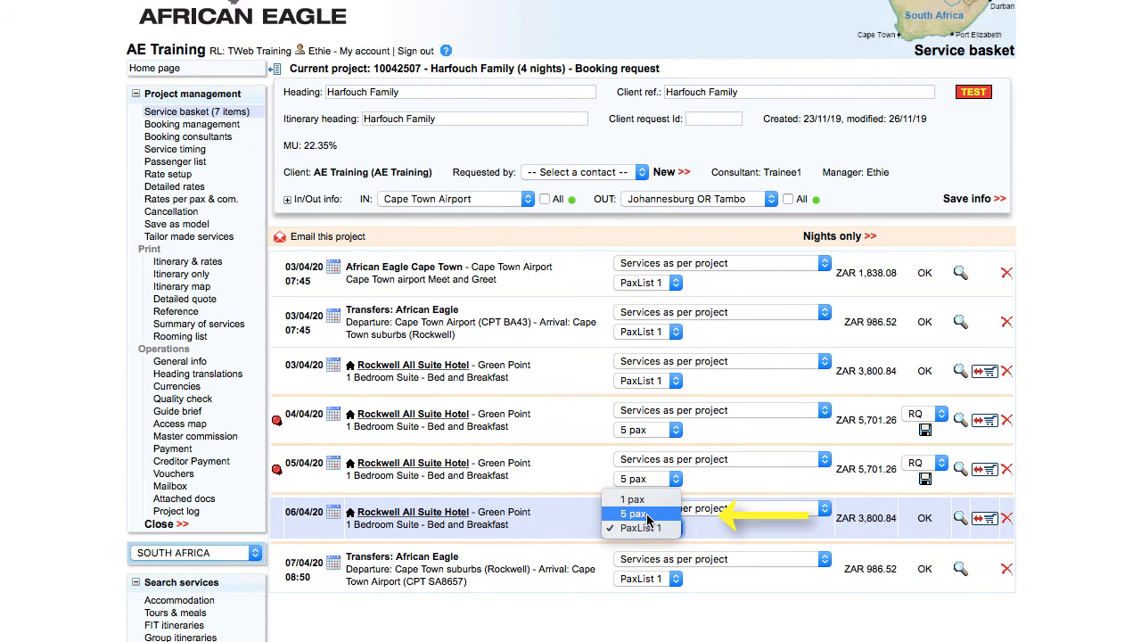
{"action": "left_click", "coordinate": [648, 516]}
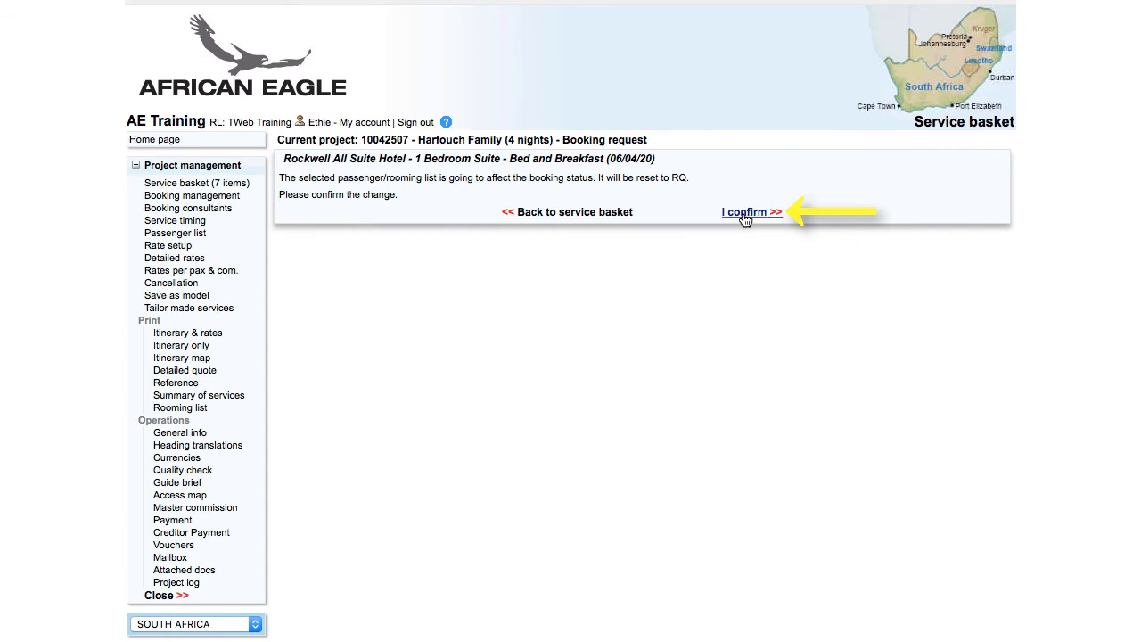
{"action": "left_click", "coordinate": [746, 214]}
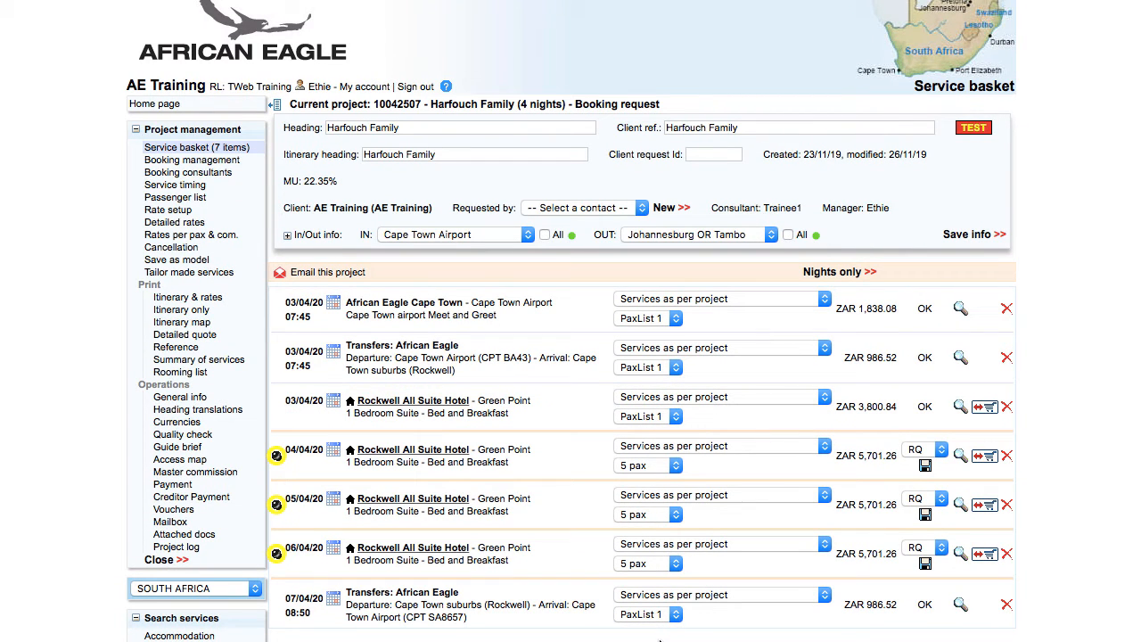
Step: Assign the 5 pax list to the 07/04/20 departure transfer to Cape Town Airport and confirm the change
{"action": "left_click", "coordinate": [655, 614]}
{"action": "left_click", "coordinate": [652, 602]}
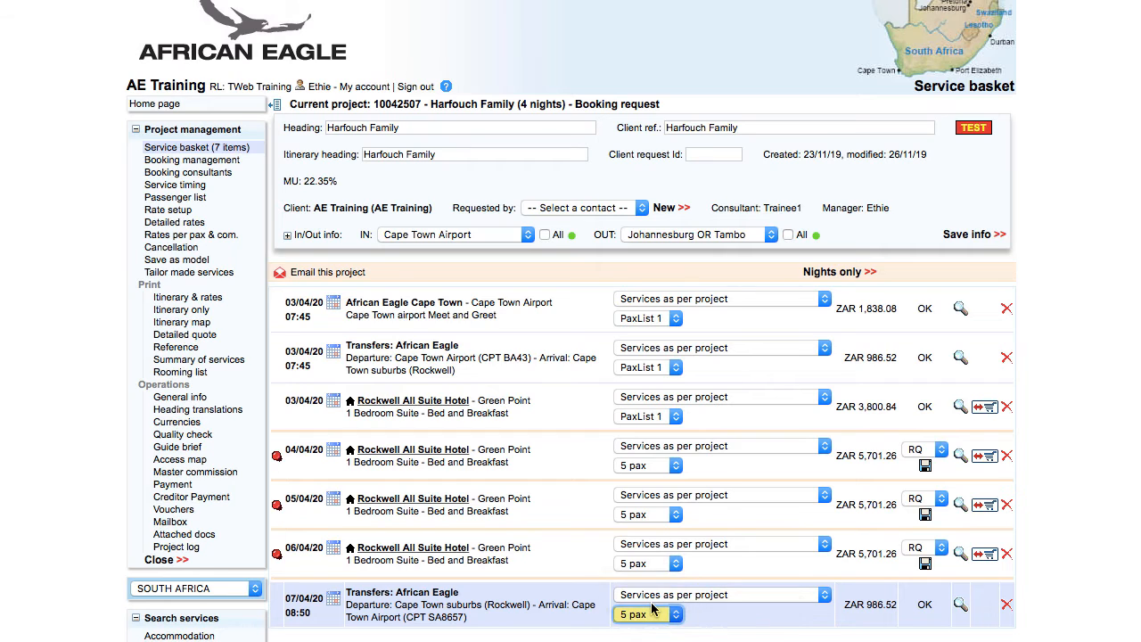
{"action": "left_click", "coordinate": [740, 212]}
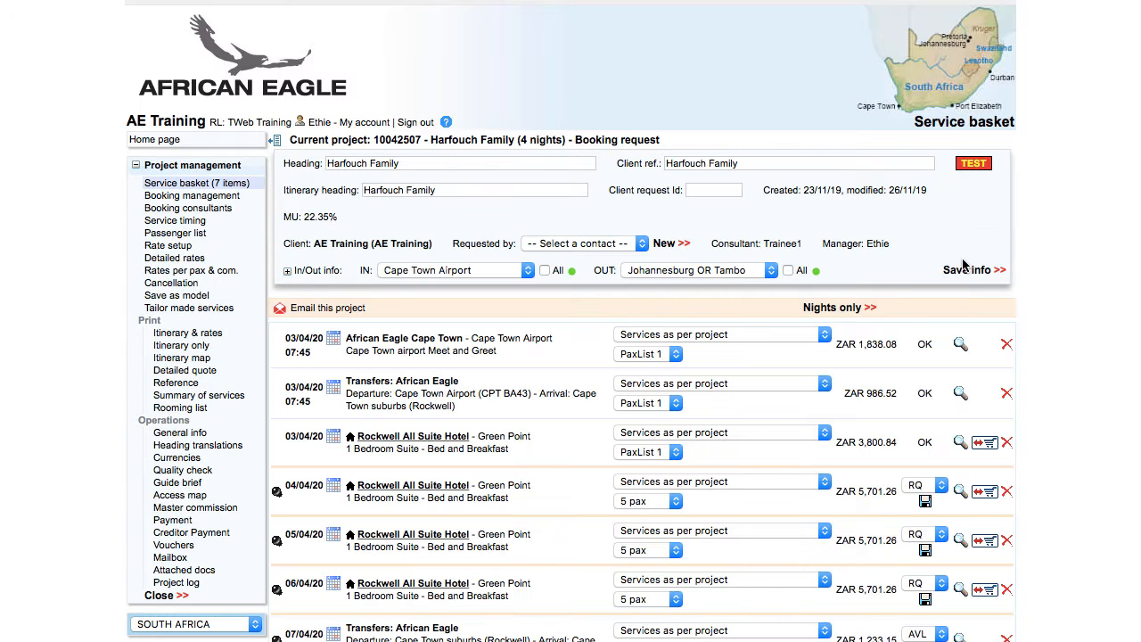
Step: Search for a 04/04/20 transfer from Cape Town Airport to Cape Town City for the 1 pax list
{"action": "scroll", "coordinate": [739, 216], "scroll_direction": "down", "scroll_amount": 3}
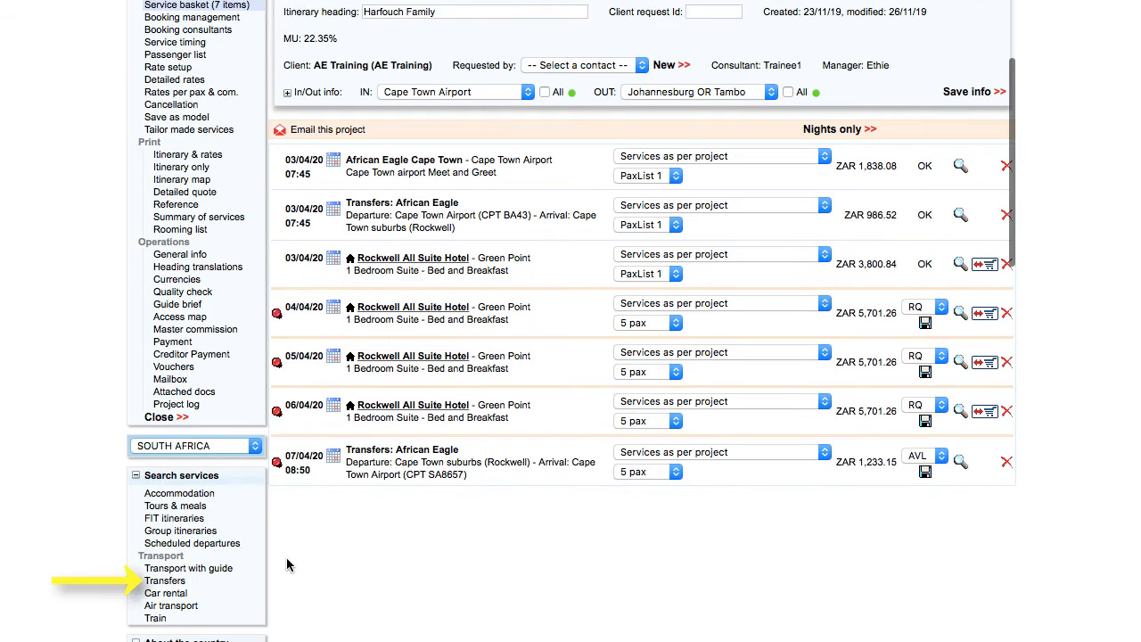
{"action": "left_click", "coordinate": [179, 581]}
{"action": "left_click", "coordinate": [481, 192]}
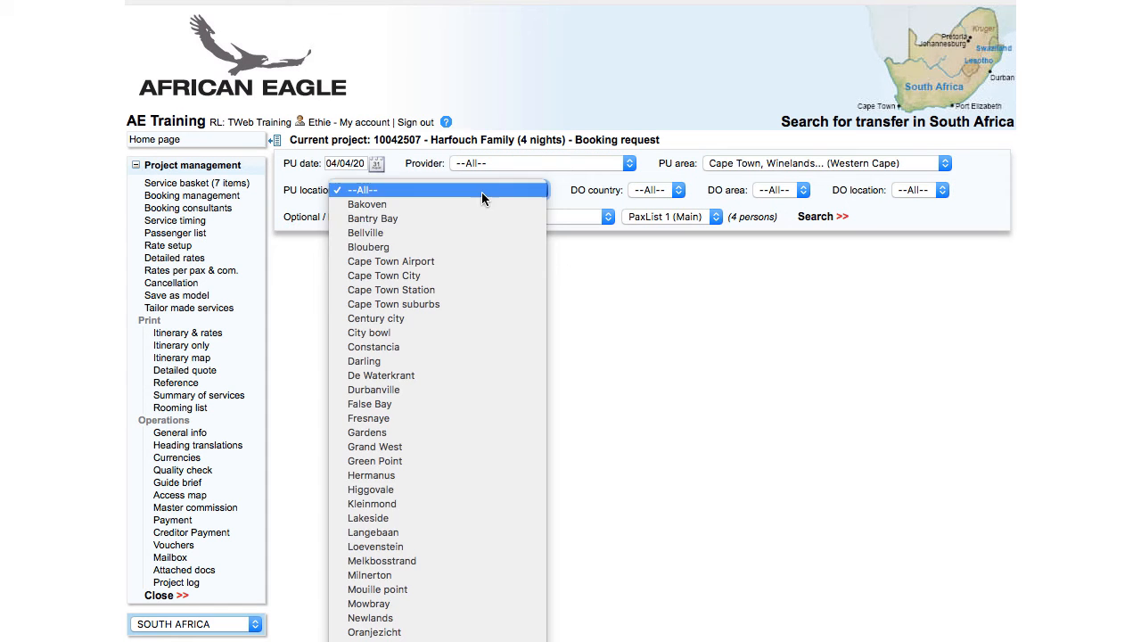
{"action": "left_click", "coordinate": [391, 262]}
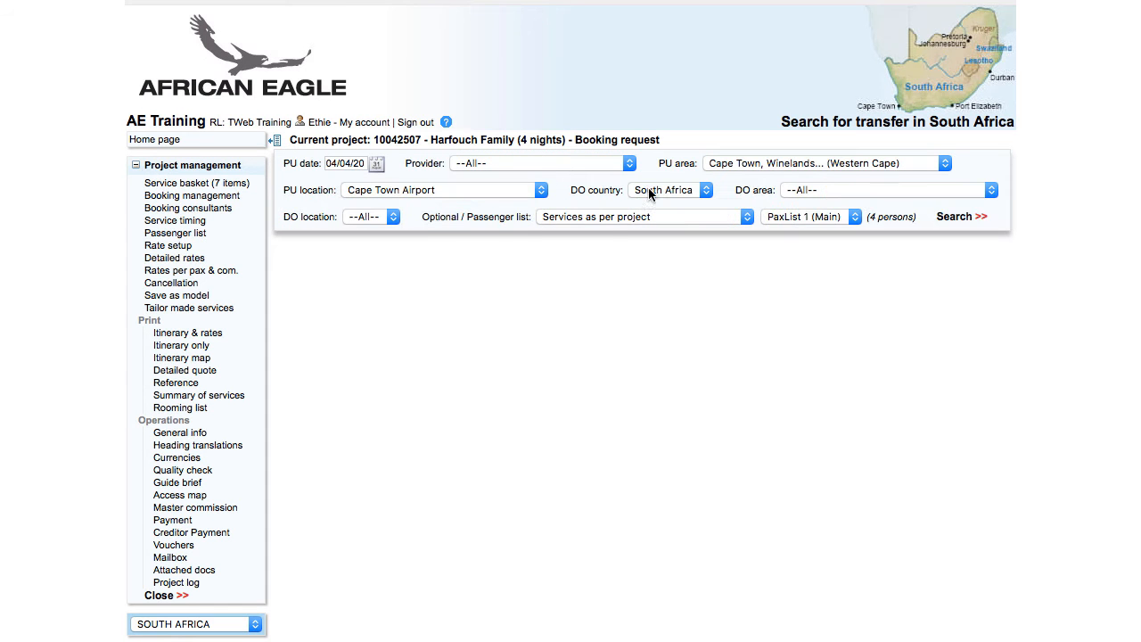
{"action": "left_click", "coordinate": [882, 190]}
{"action": "left_click", "coordinate": [856, 198]}
{"action": "left_click", "coordinate": [679, 241]}
{"action": "left_click", "coordinate": [701, 219]}
{"action": "left_click", "coordinate": [446, 217]}
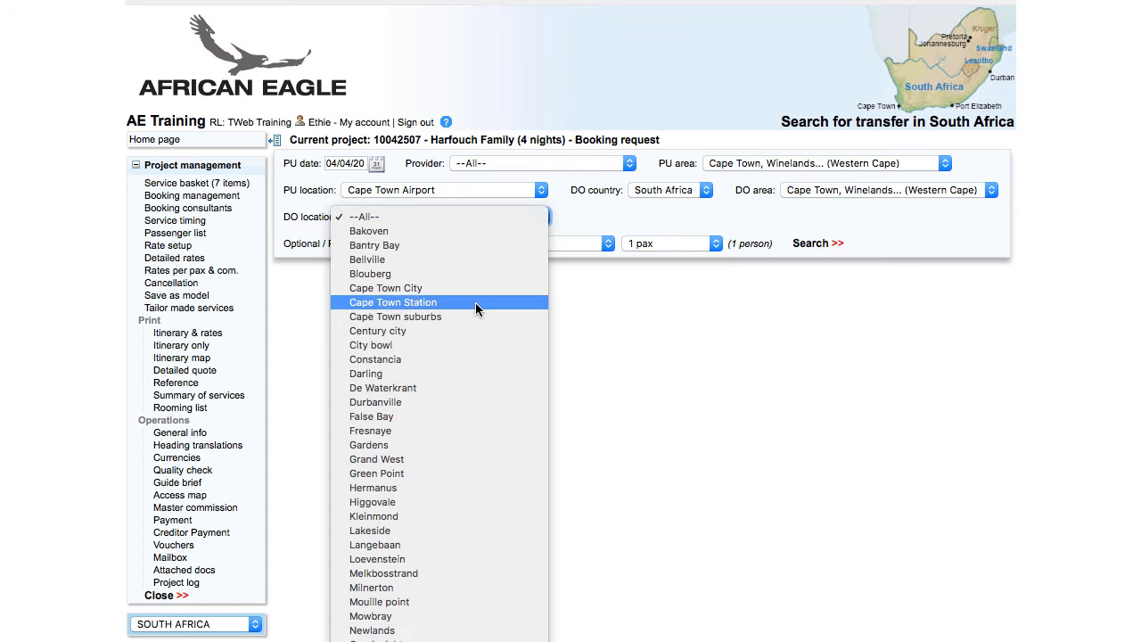
{"action": "left_click", "coordinate": [473, 297]}
{"action": "left_click", "coordinate": [814, 243]}
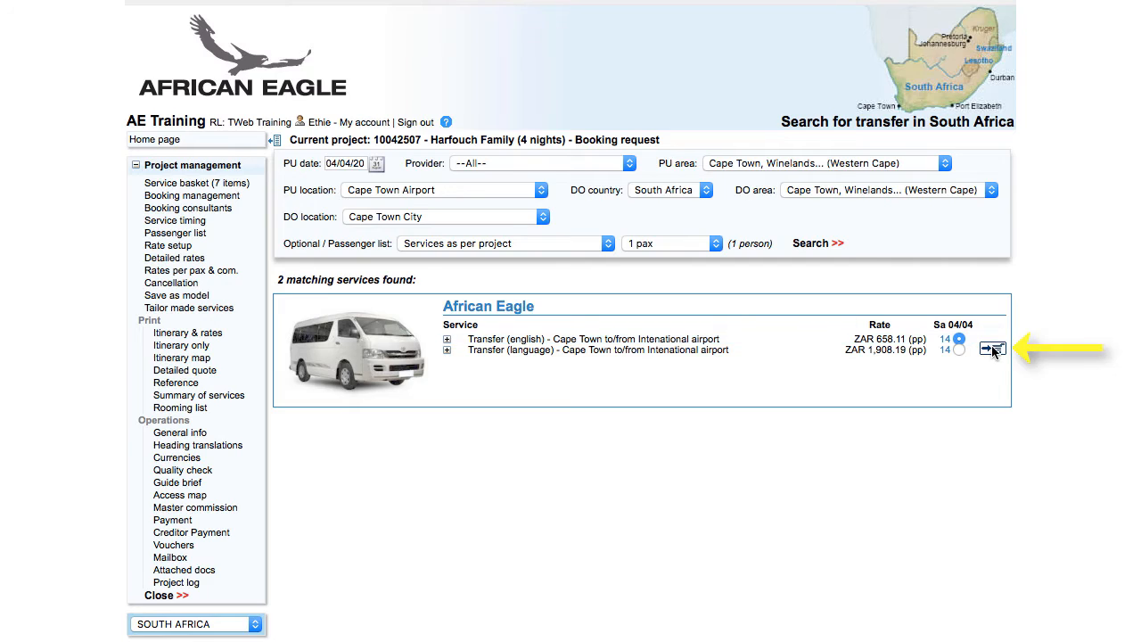
Step: Add the English airport transfer to the service basket with pick-up time 07:45, flight CPT BA43 and drop-off location ROCKWELL
{"action": "left_click", "coordinate": [993, 346]}
{"action": "type", "text": "5"}
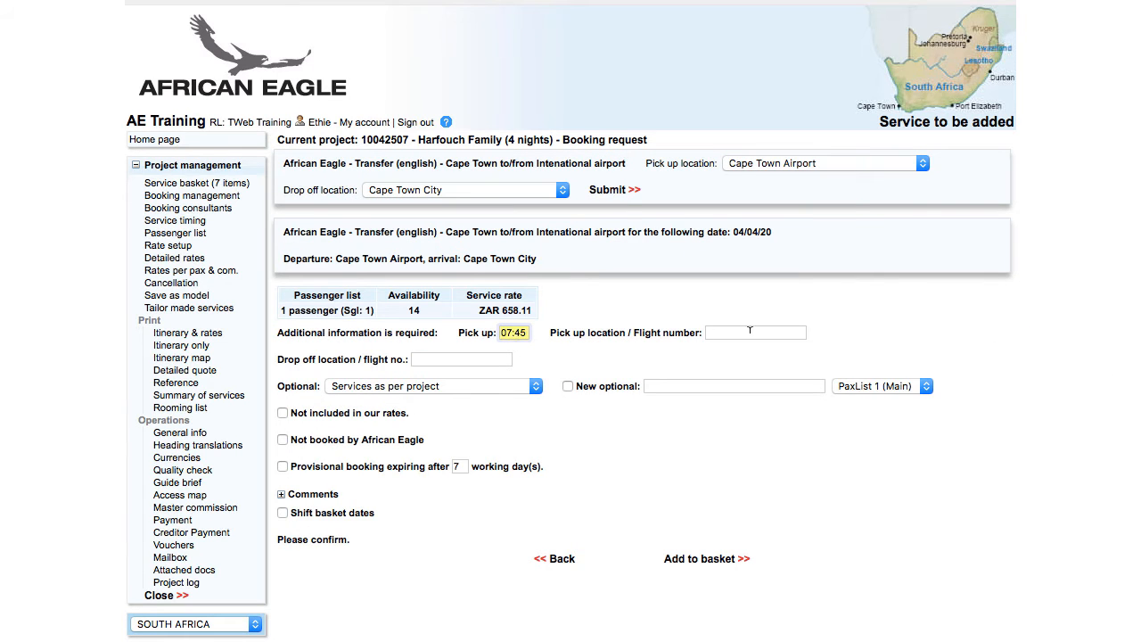
{"action": "key", "text": "Tab"}
{"action": "type", "text": "CPT BA43"}
{"action": "key", "text": "Tab"}
{"action": "type", "text": "ROCKWELL"}
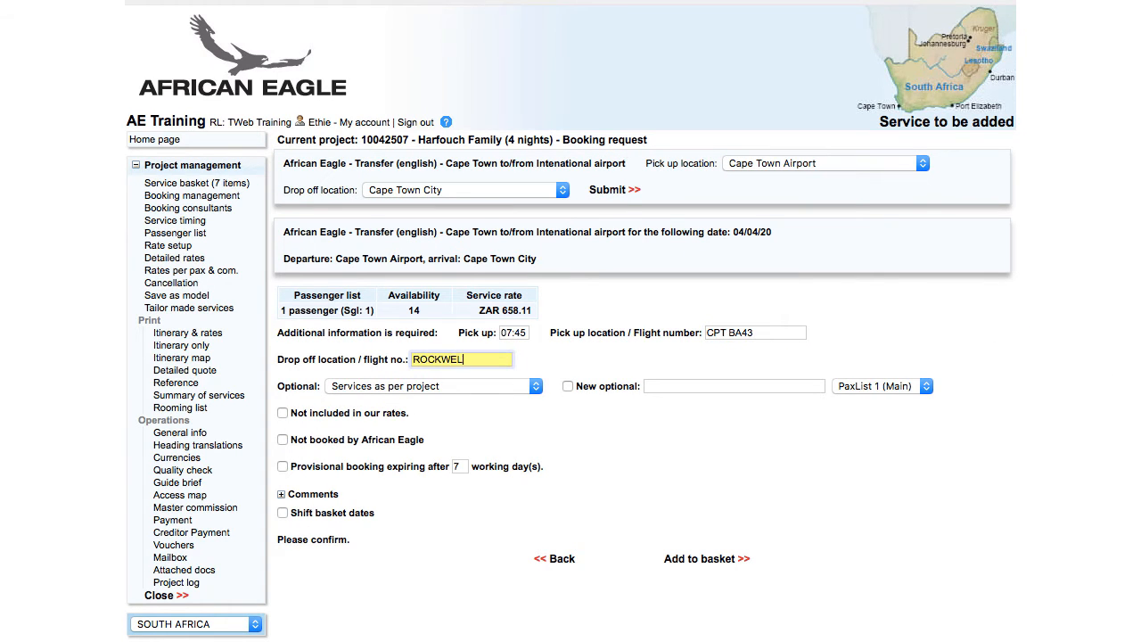
{"action": "left_click", "coordinate": [699, 558]}
{"action": "left_click", "coordinate": [224, 183]}
{"action": "scroll", "coordinate": [570, 357], "scroll_direction": "down", "scroll_amount": 2}
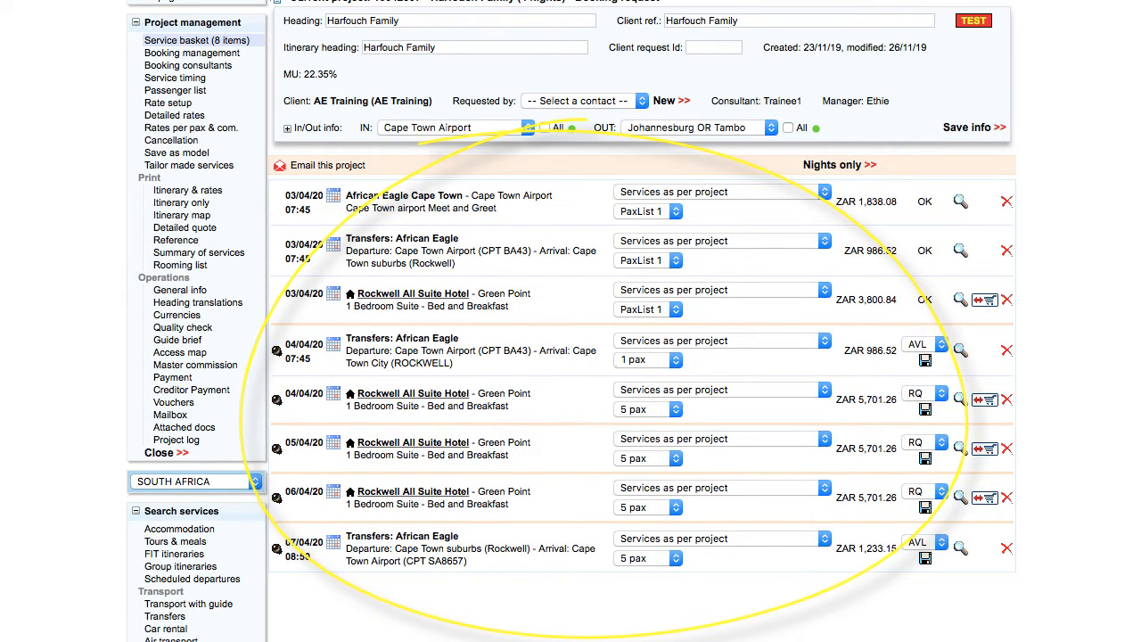
Step: Send the booking mails with the amendments to the providers from booking management
{"action": "left_click", "coordinate": [192, 54]}
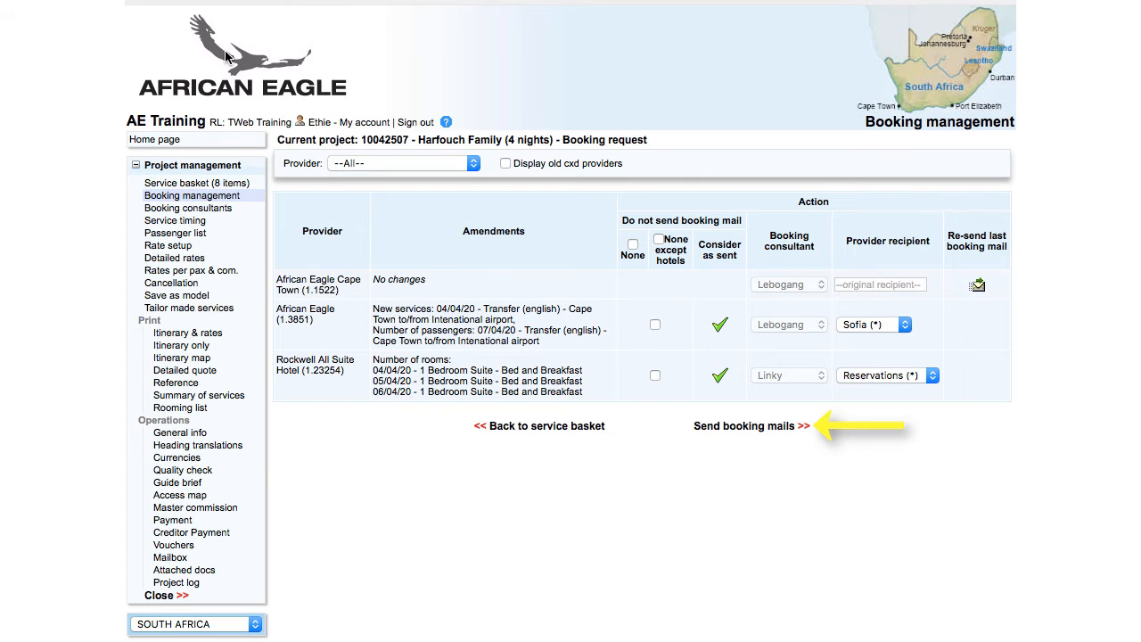
{"action": "left_click", "coordinate": [707, 427]}
{"action": "left_click", "coordinate": [439, 199]}
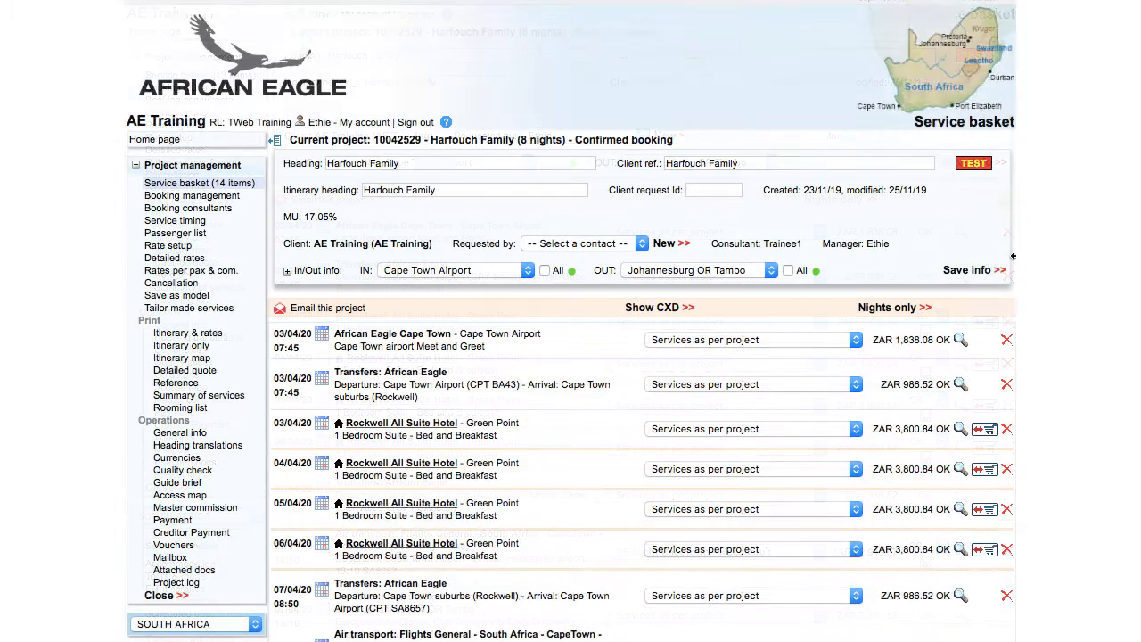
Step: Review the example projects' service baskets, checking the passenger lists assigned to the Rosedene Guest House nights for overlaps
{"action": "scroll", "coordinate": [642, 357], "scroll_direction": "down", "scroll_amount": 4}
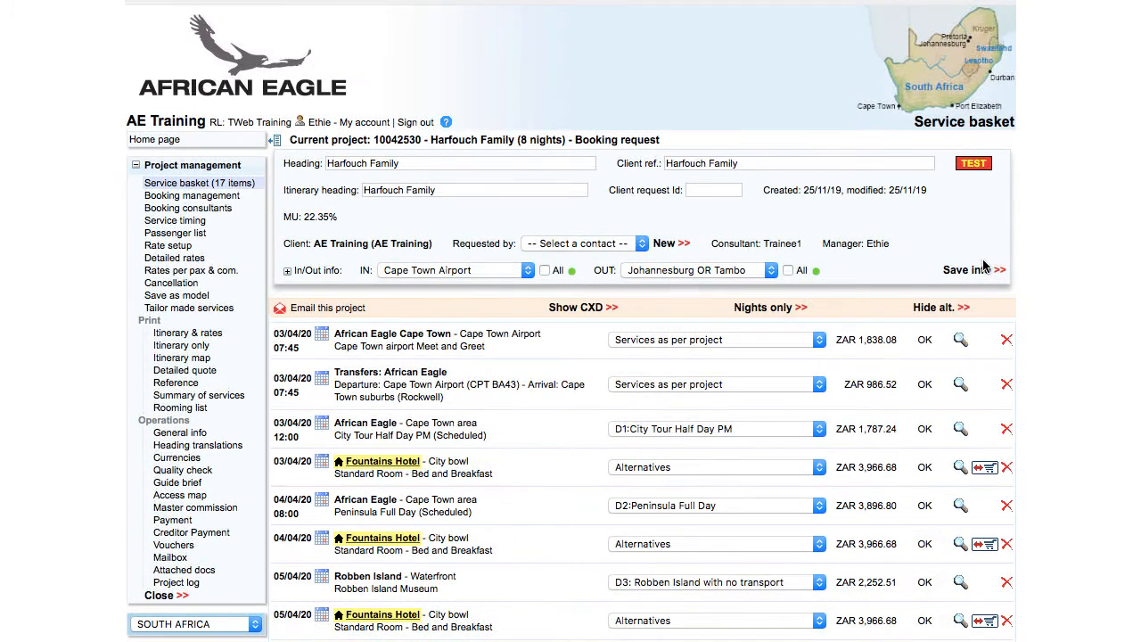
{"action": "left_click", "coordinate": [184, 223]}
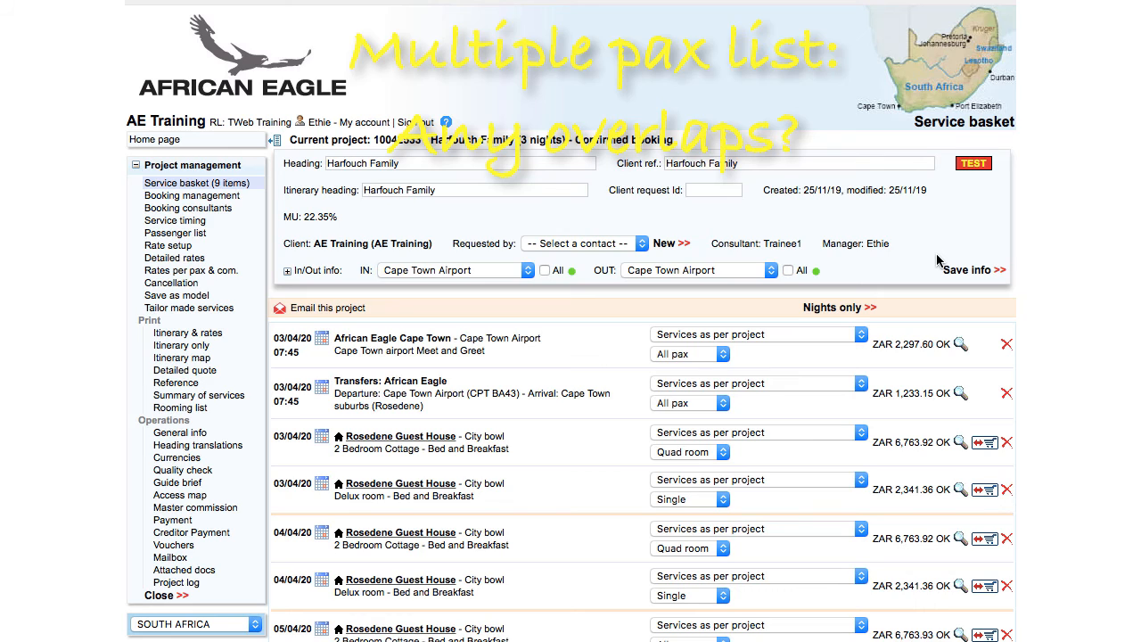
{"action": "scroll", "coordinate": [939, 261], "scroll_direction": "down", "scroll_amount": 5}
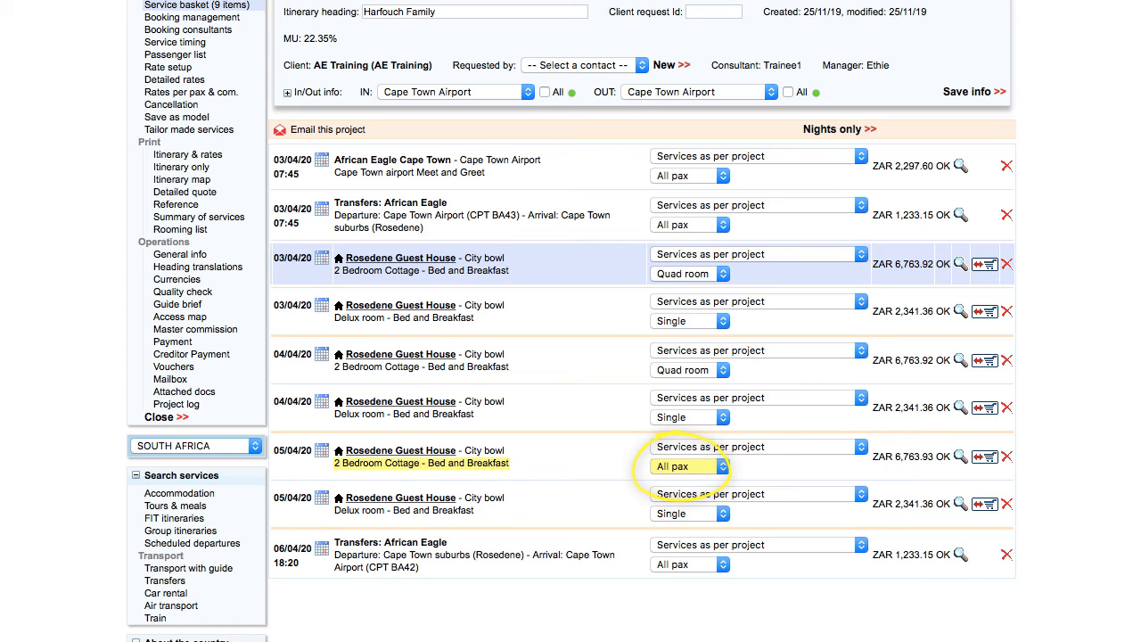
{"action": "mouse_move", "coordinate": [682, 467]}
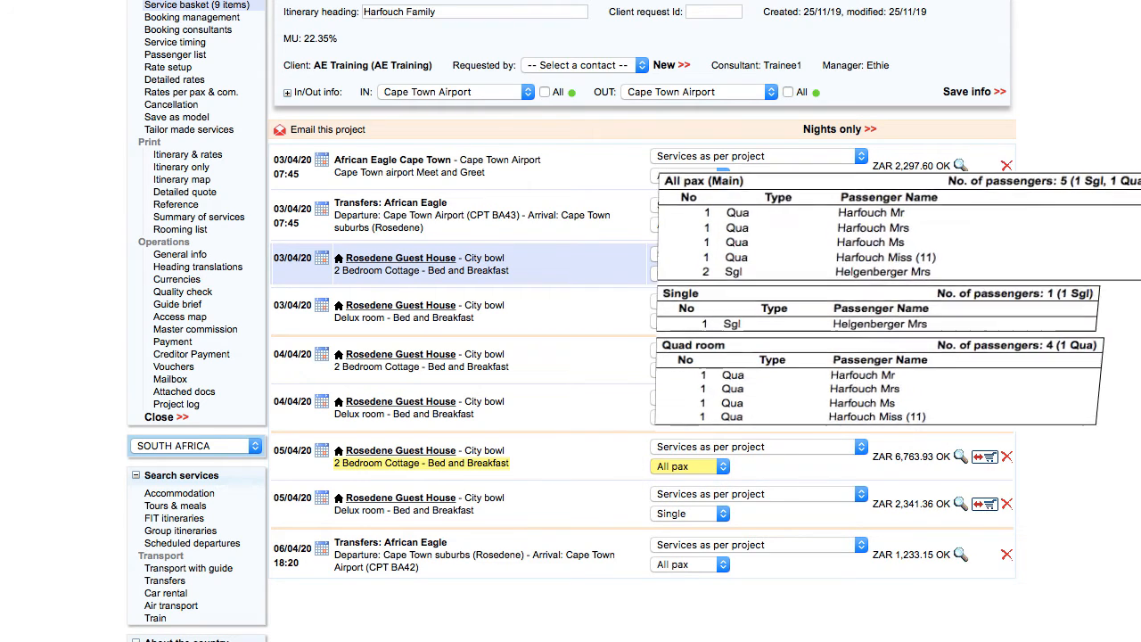